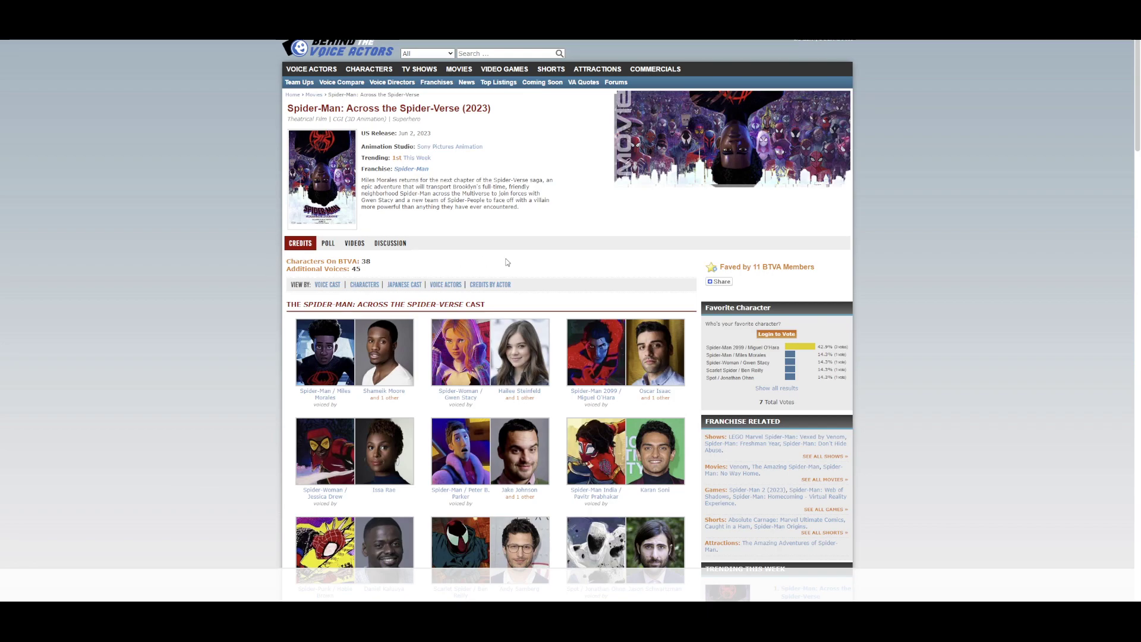
pyautogui.click(489, 286)
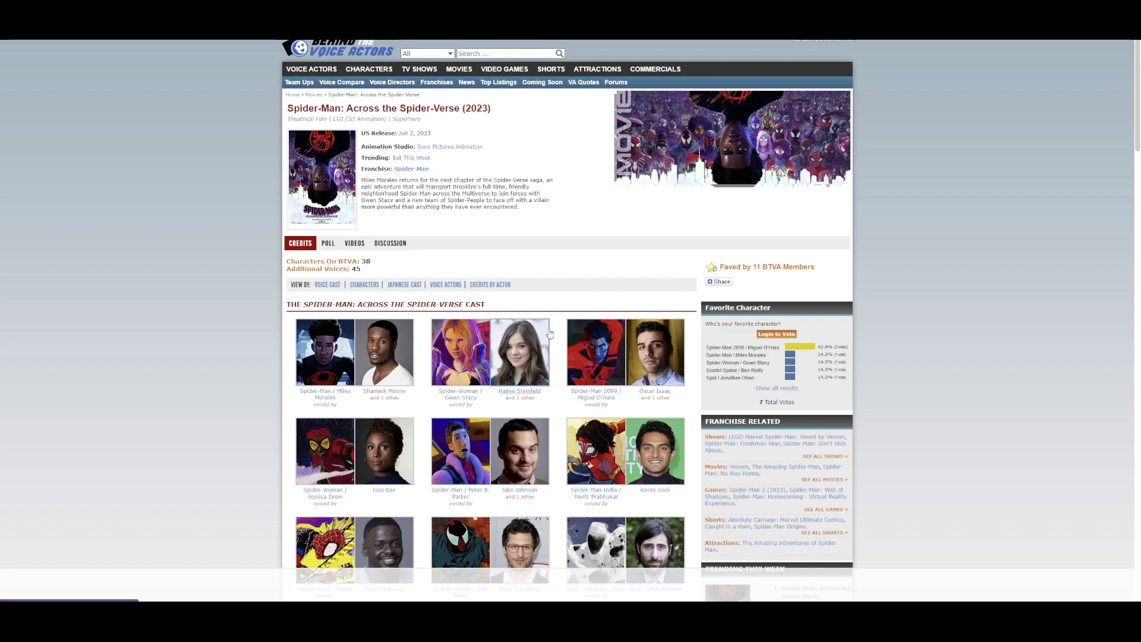
pyautogui.scroll(-1, 545, 343)
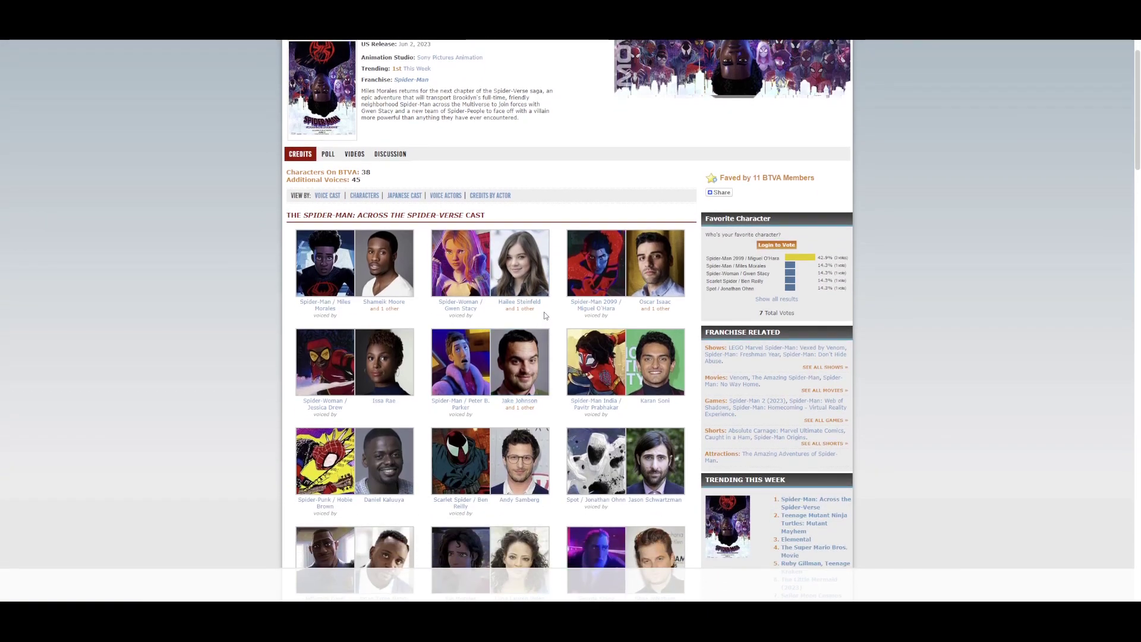
pyautogui.scroll(-1, 544, 310)
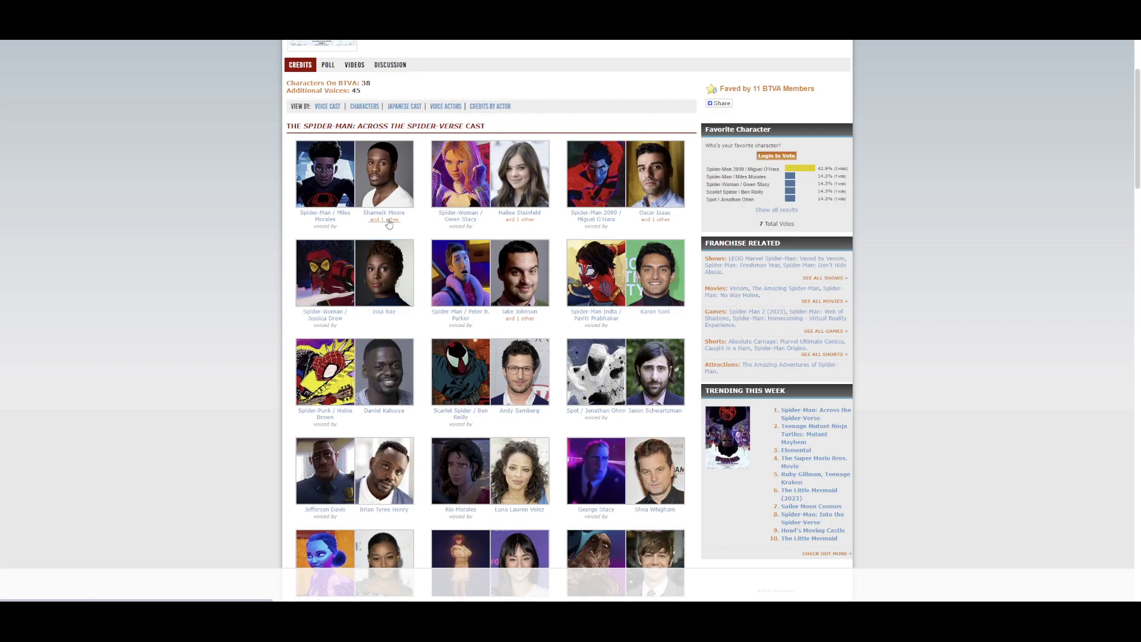
pyautogui.moveTo(384, 219)
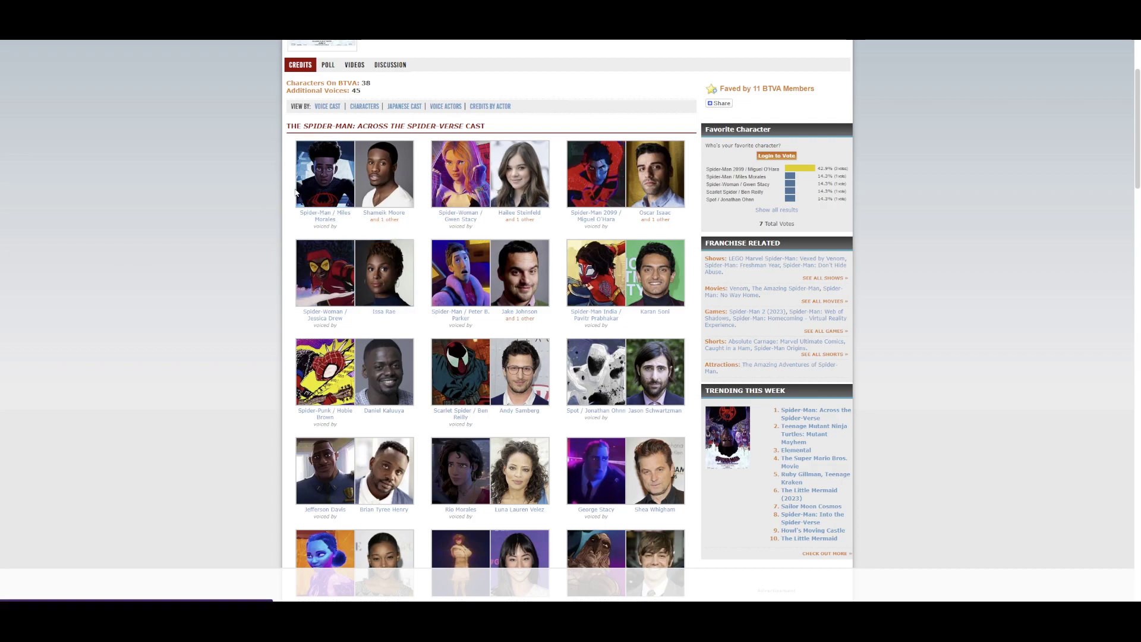
pyautogui.rightClick(385, 226)
pyautogui.press('Escape')
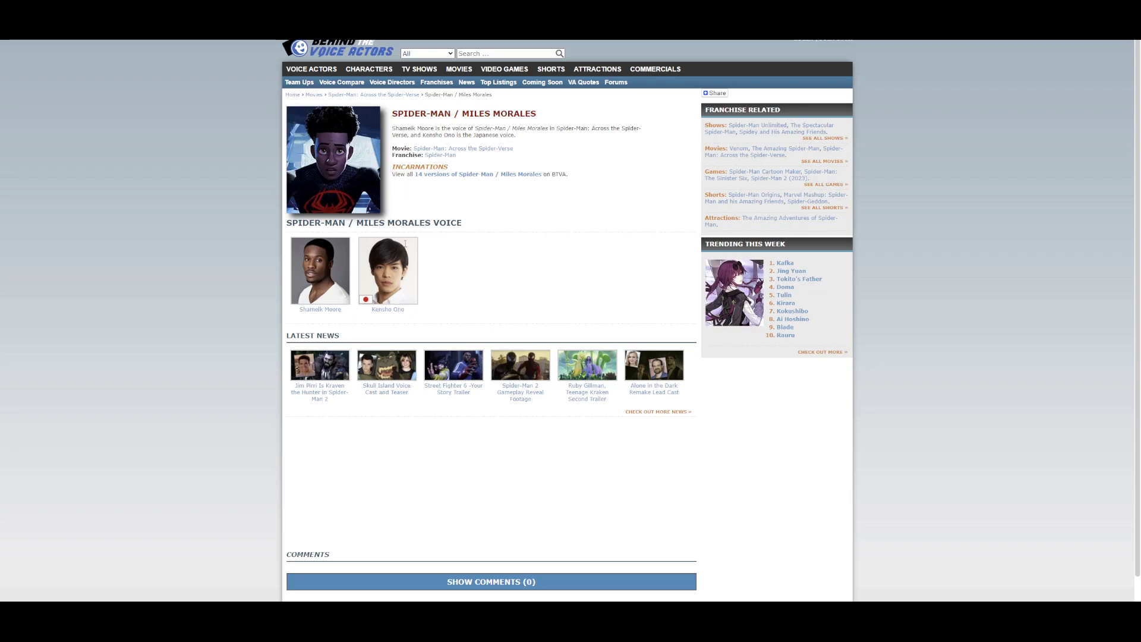
pyautogui.click(409, 268)
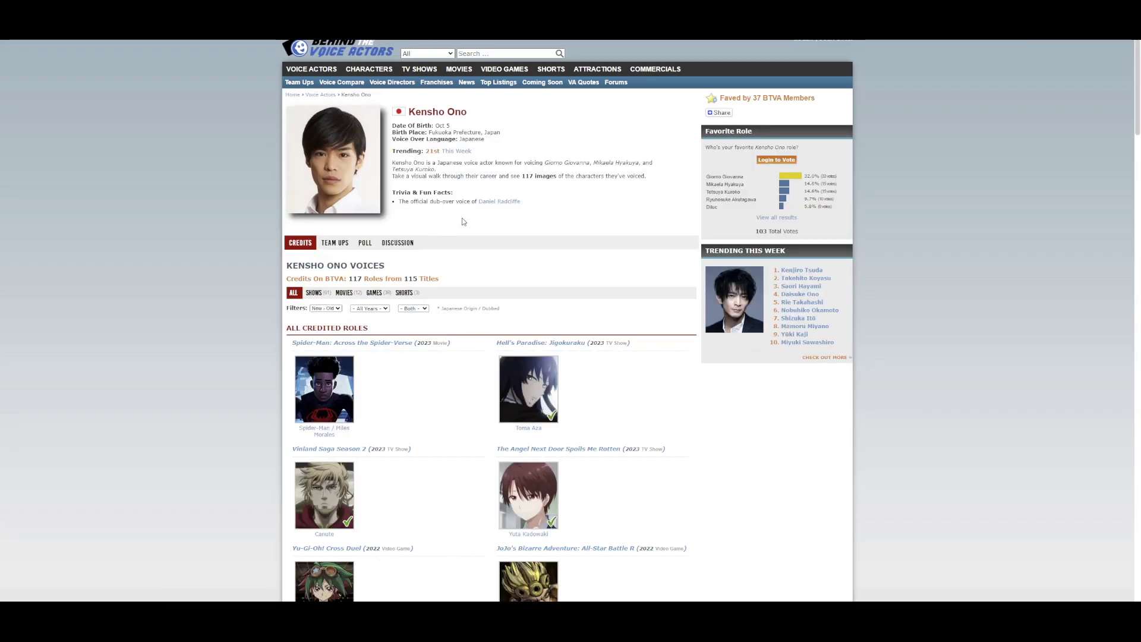
pyautogui.scroll(-3, 475, 214)
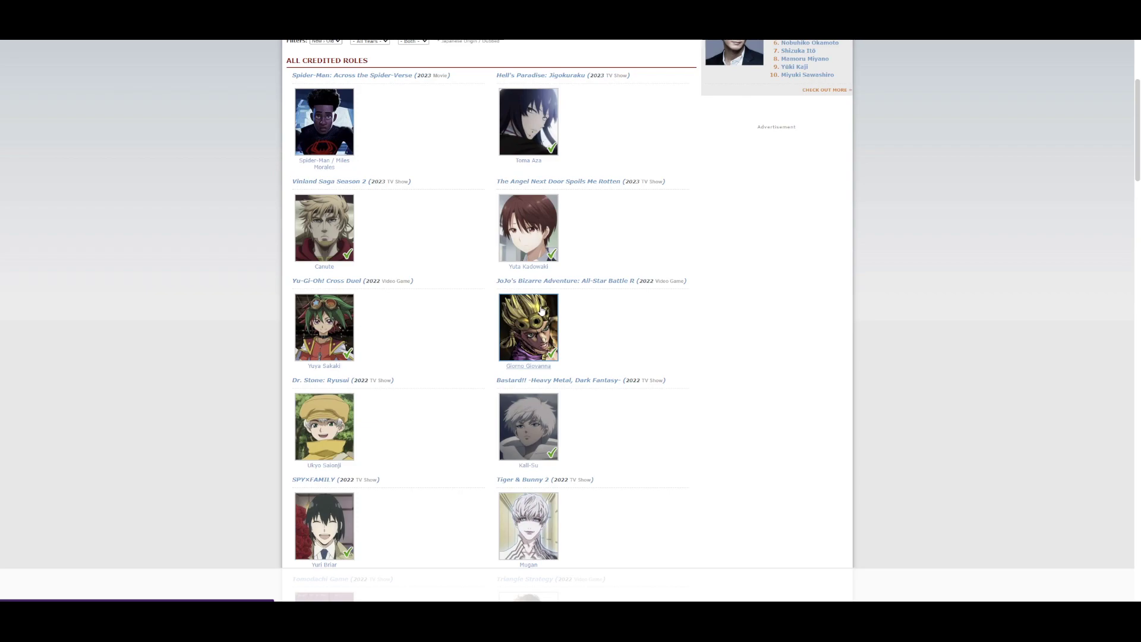
pyautogui.scroll(-1, 571, 295)
pyautogui.scroll(-2, 451, 321)
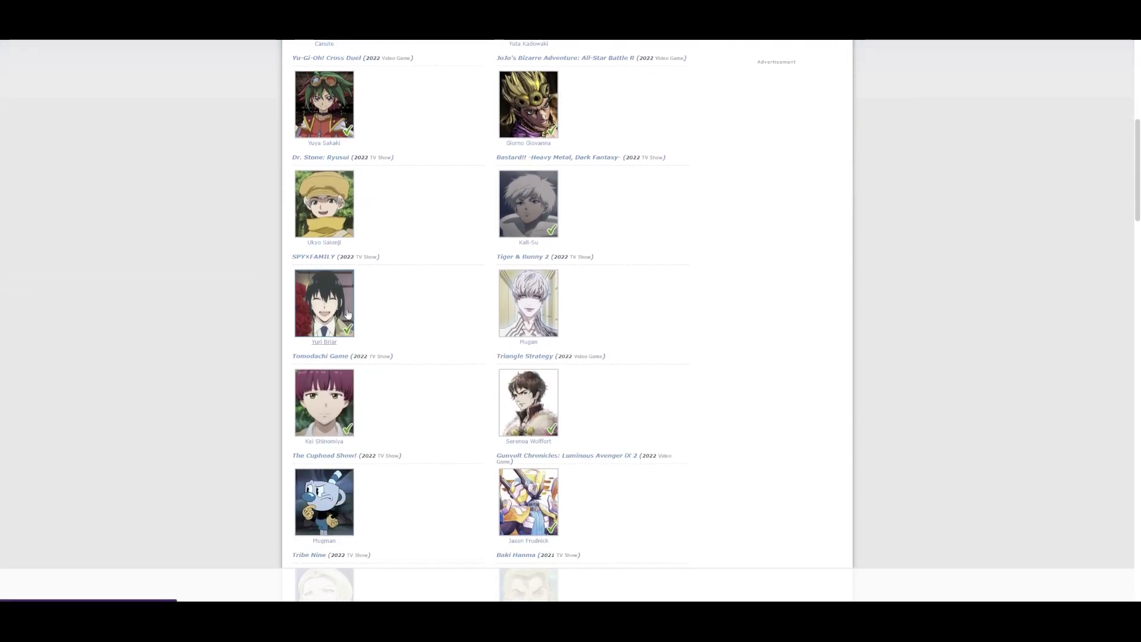
pyautogui.scroll(-4, 352, 309)
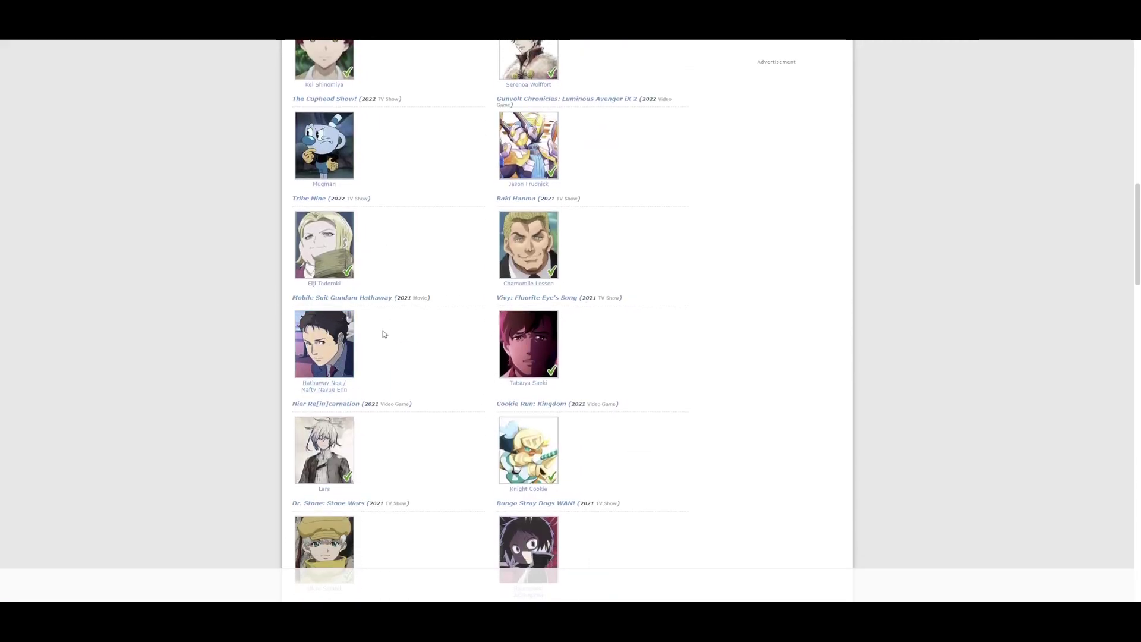
pyautogui.click(341, 326)
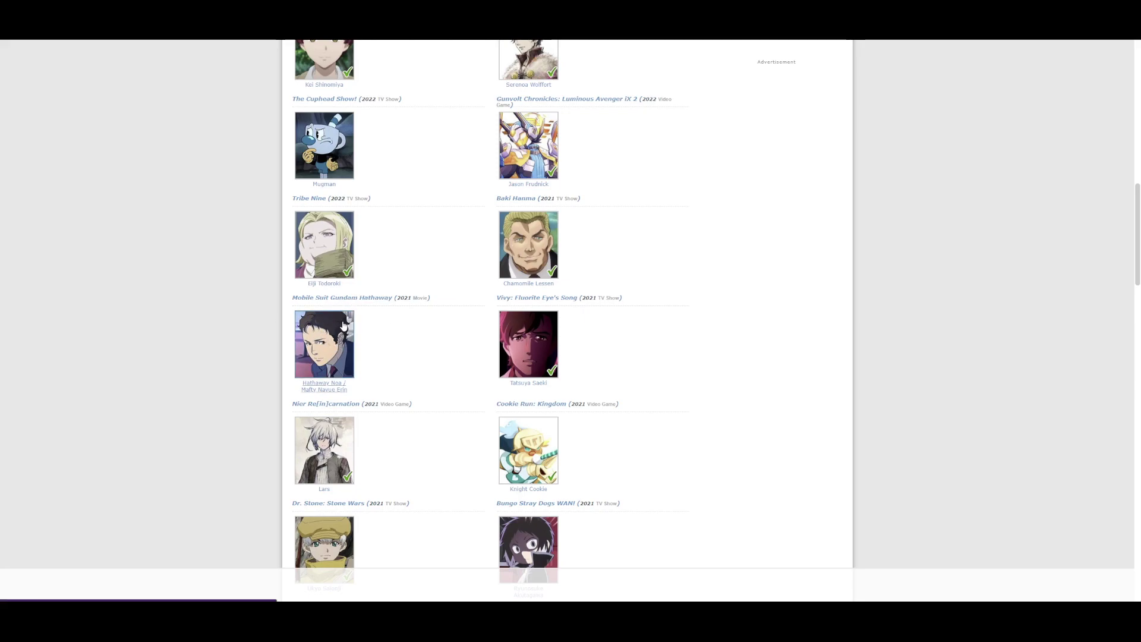
pyautogui.scroll(-1, 384, 317)
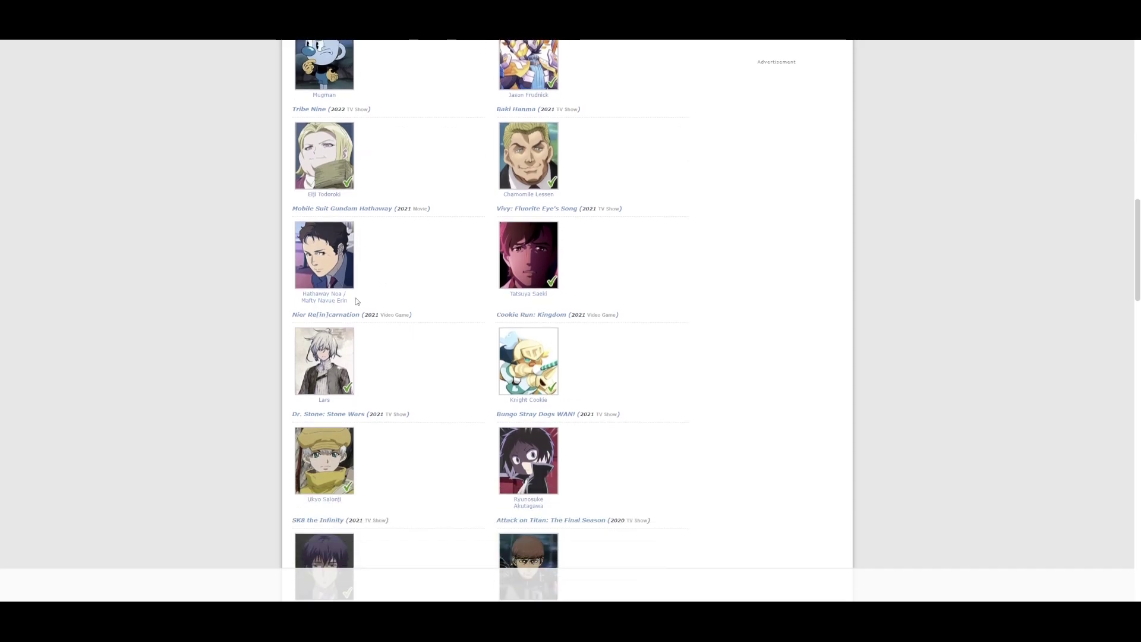
pyautogui.scroll(2, 356, 300)
pyautogui.scroll(-3, 653, 319)
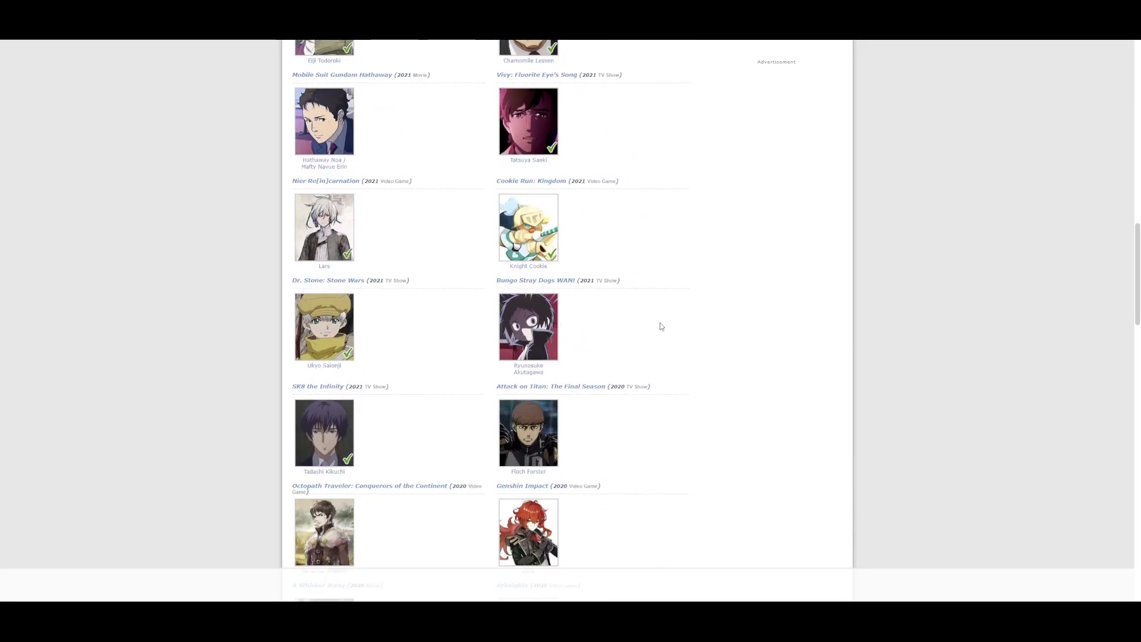
pyautogui.scroll(-1, 674, 327)
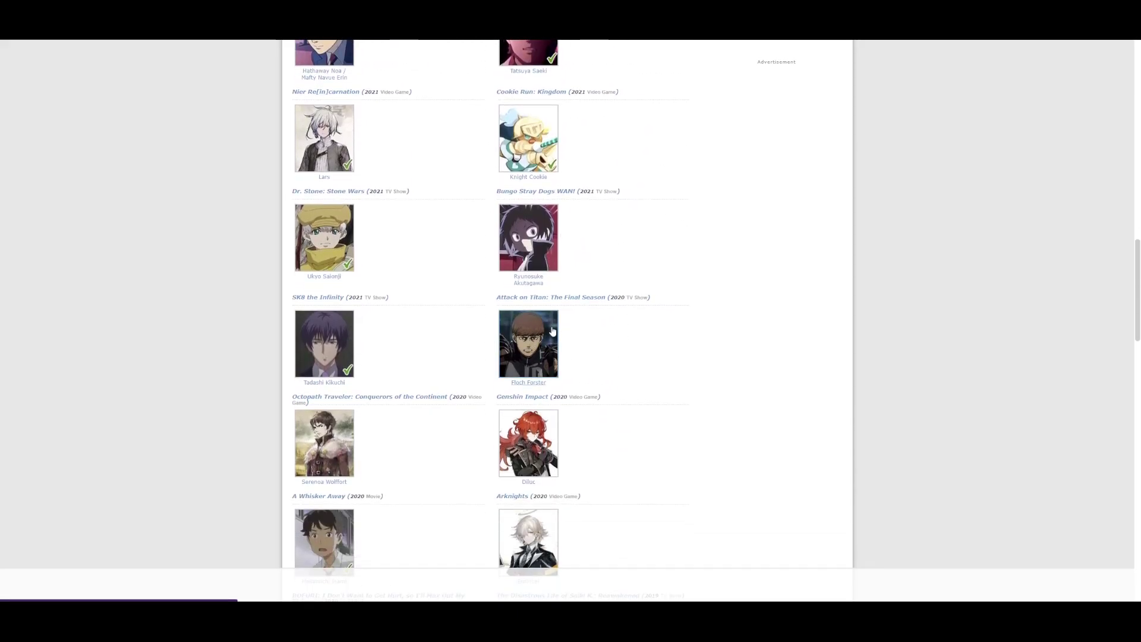
pyautogui.scroll(-2, 551, 332)
pyautogui.scroll(-2, 497, 340)
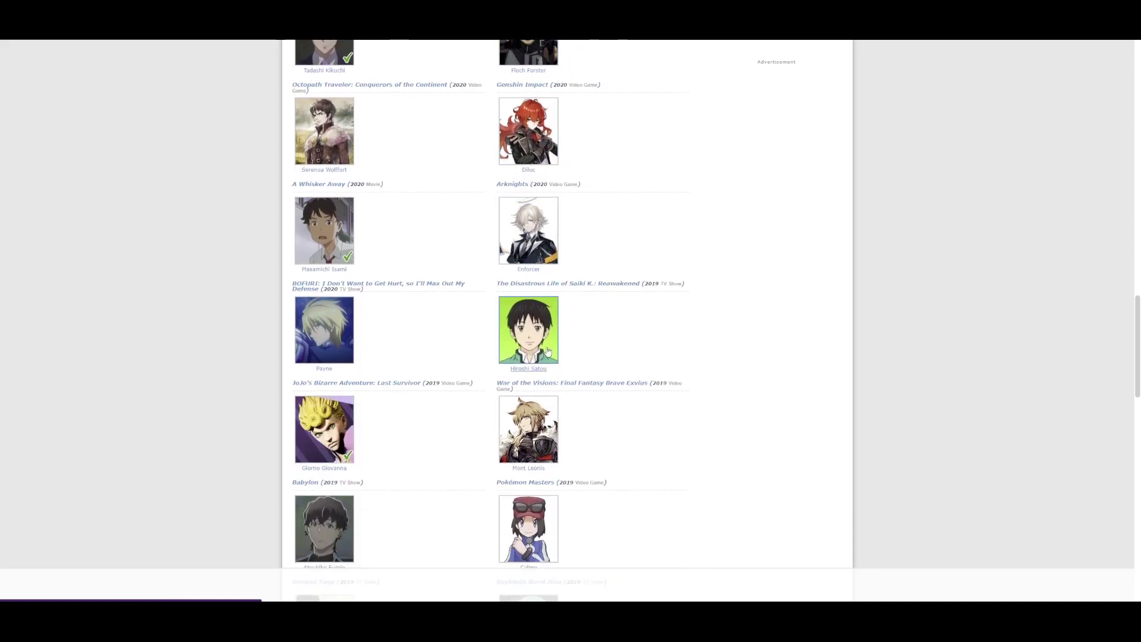
pyautogui.scroll(-1, 418, 344)
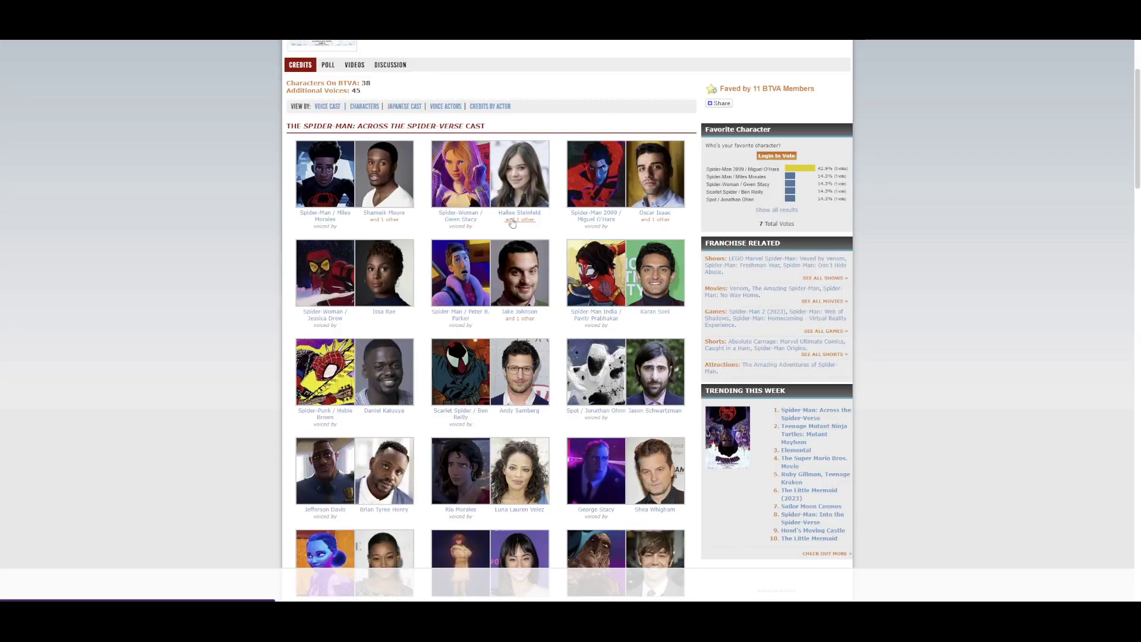
pyautogui.rightClick(520, 225)
pyautogui.click(526, 226)
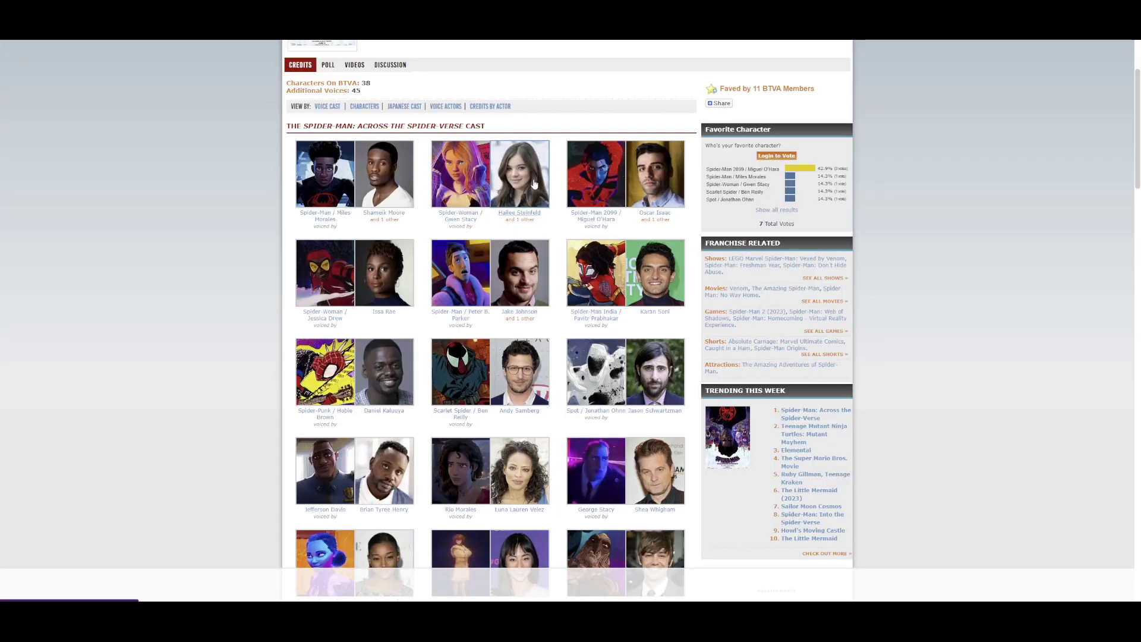
pyautogui.click(495, 182)
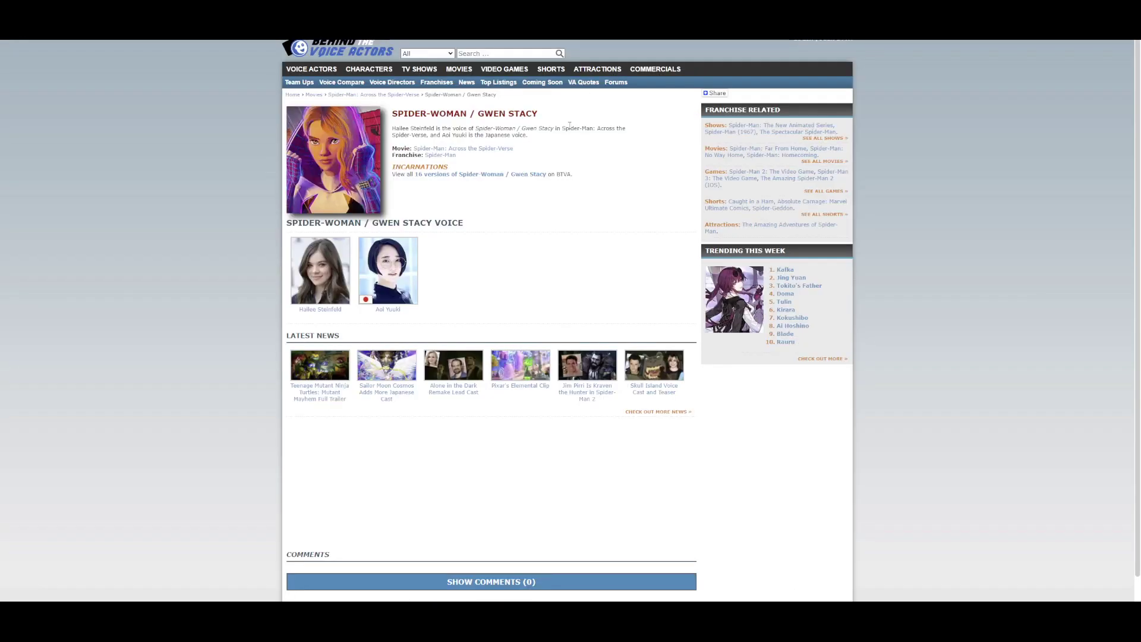
pyautogui.click(406, 294)
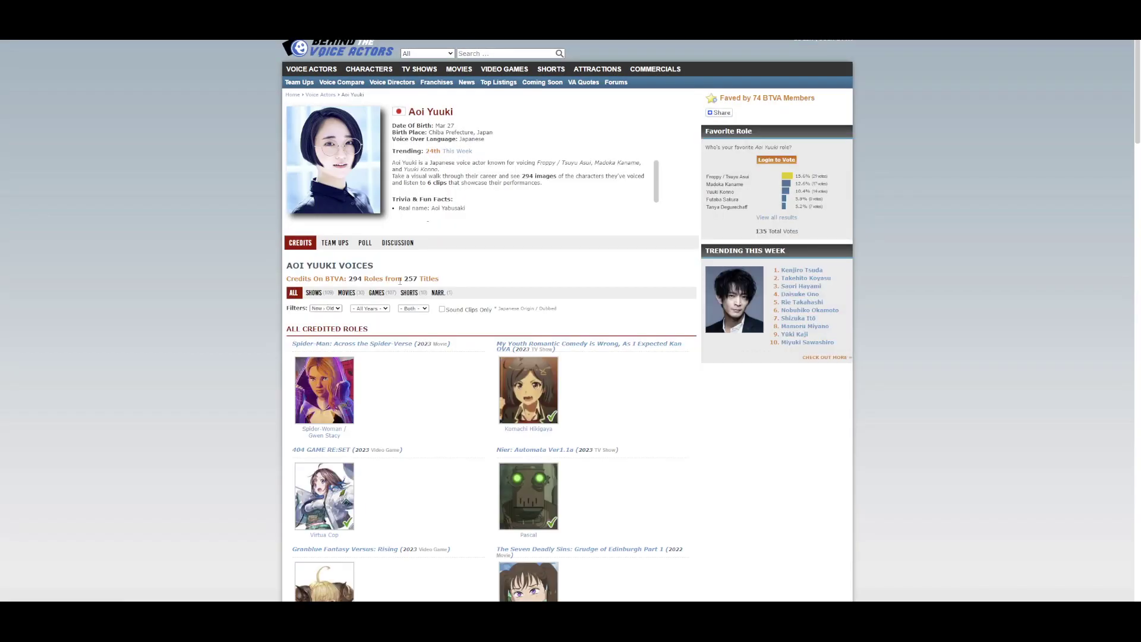
pyautogui.scroll(-3, 168, 259)
pyautogui.scroll(-2, 182, 253)
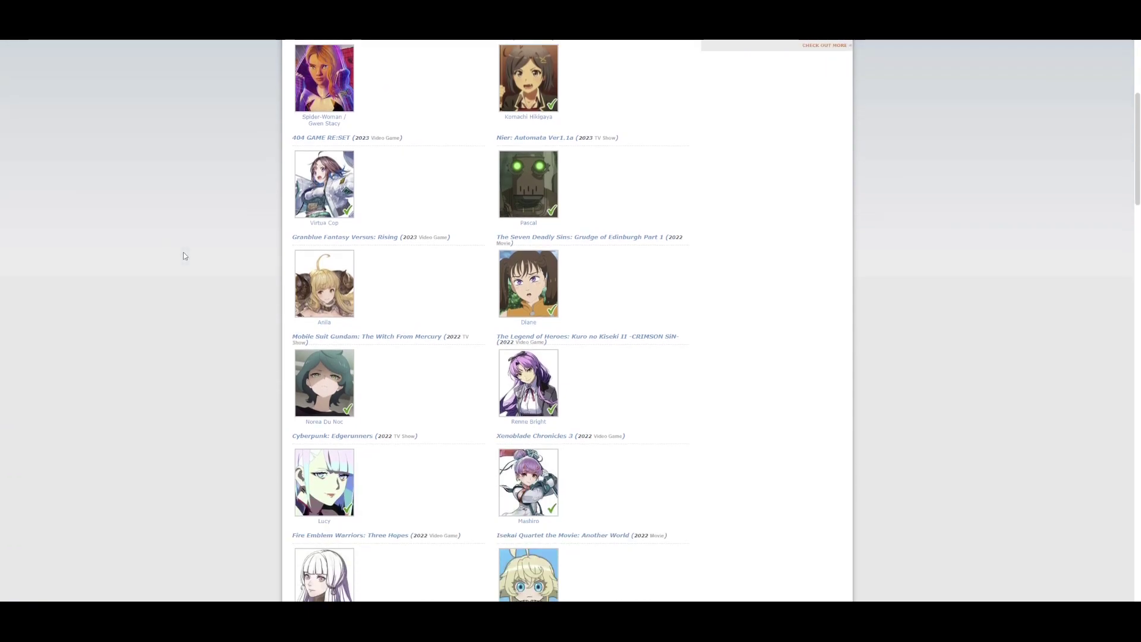
pyautogui.click(330, 377)
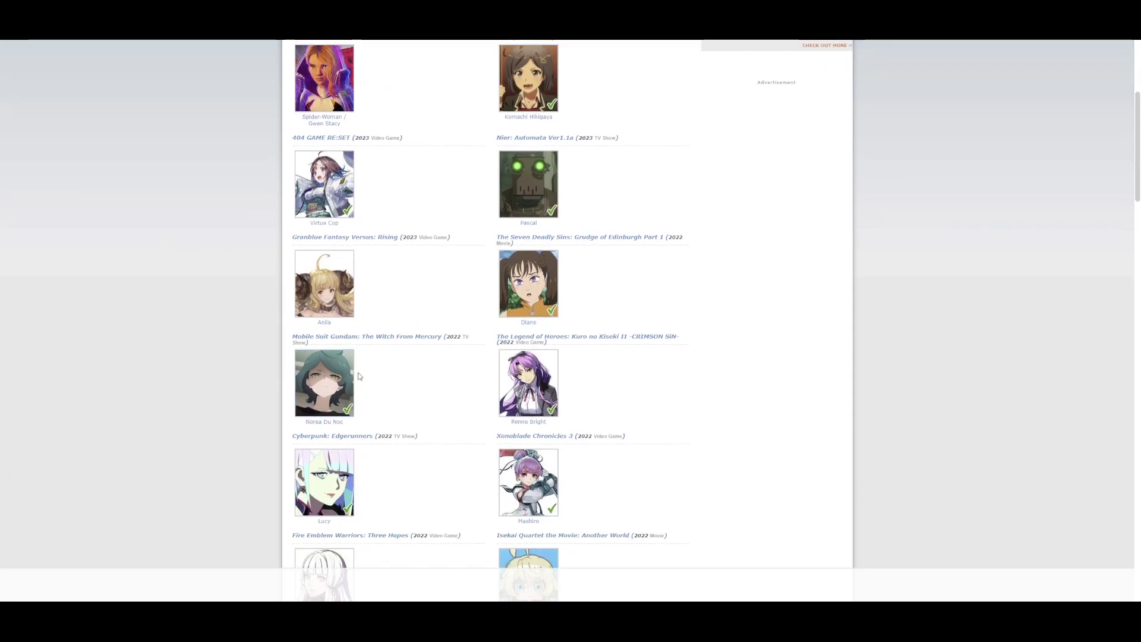
pyautogui.click(382, 339)
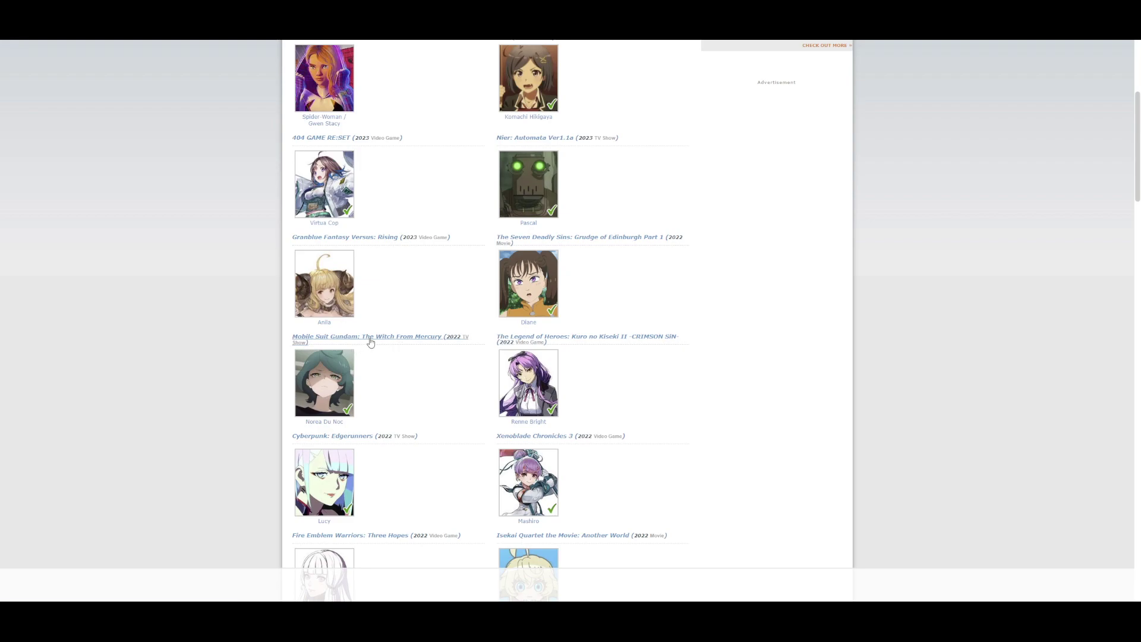
pyautogui.click(343, 357)
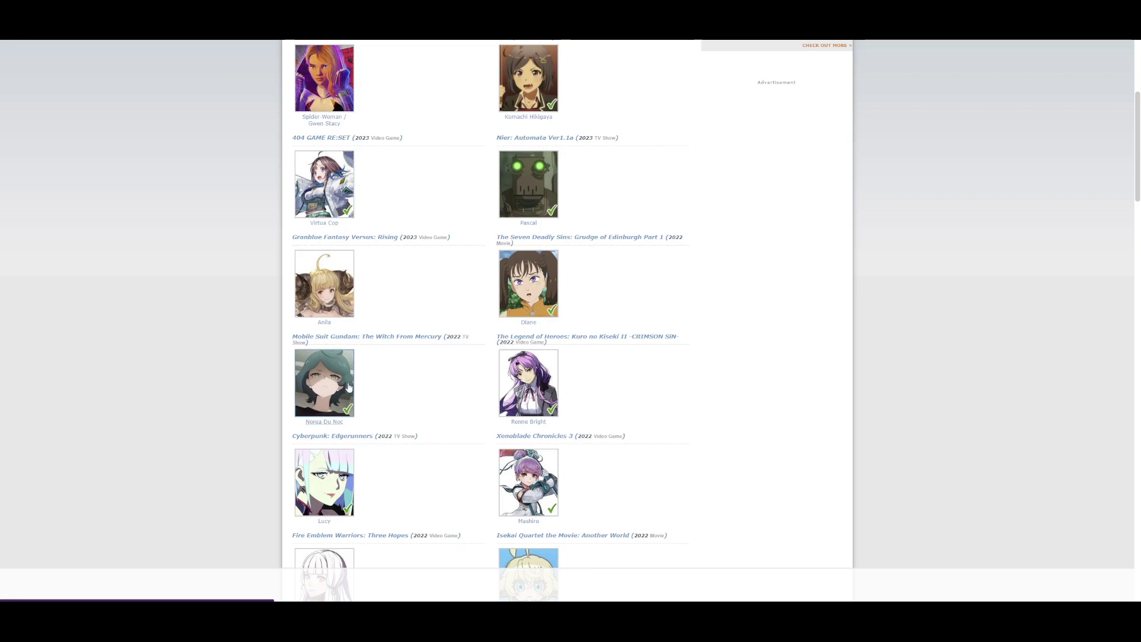
pyautogui.scroll(-1, 348, 385)
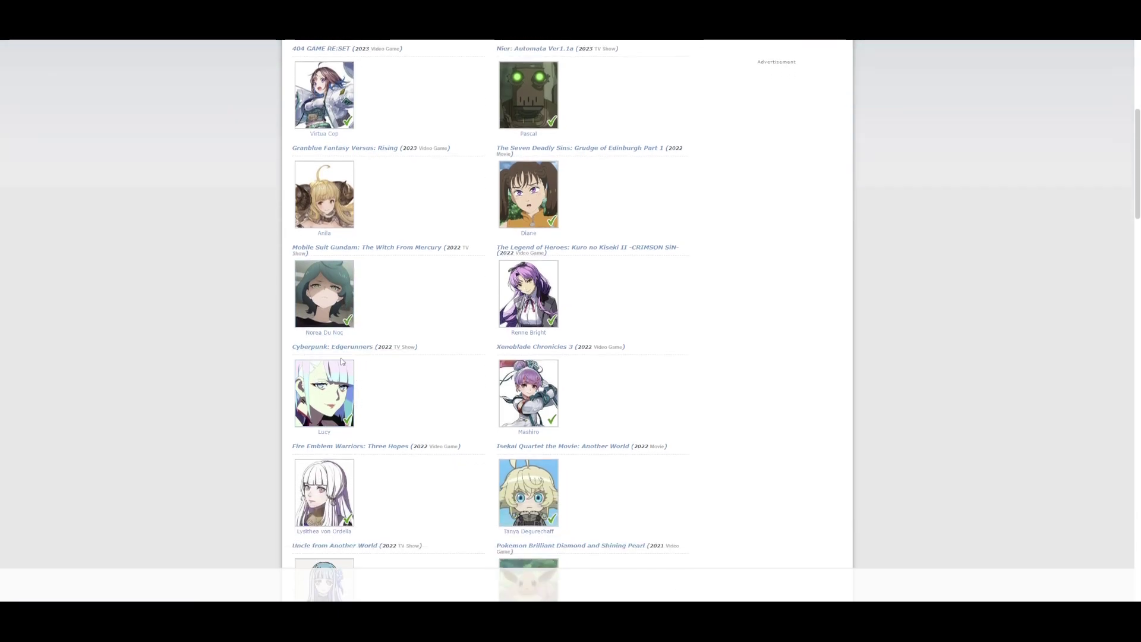
pyautogui.scroll(-3, 356, 329)
pyautogui.scroll(-2, 453, 283)
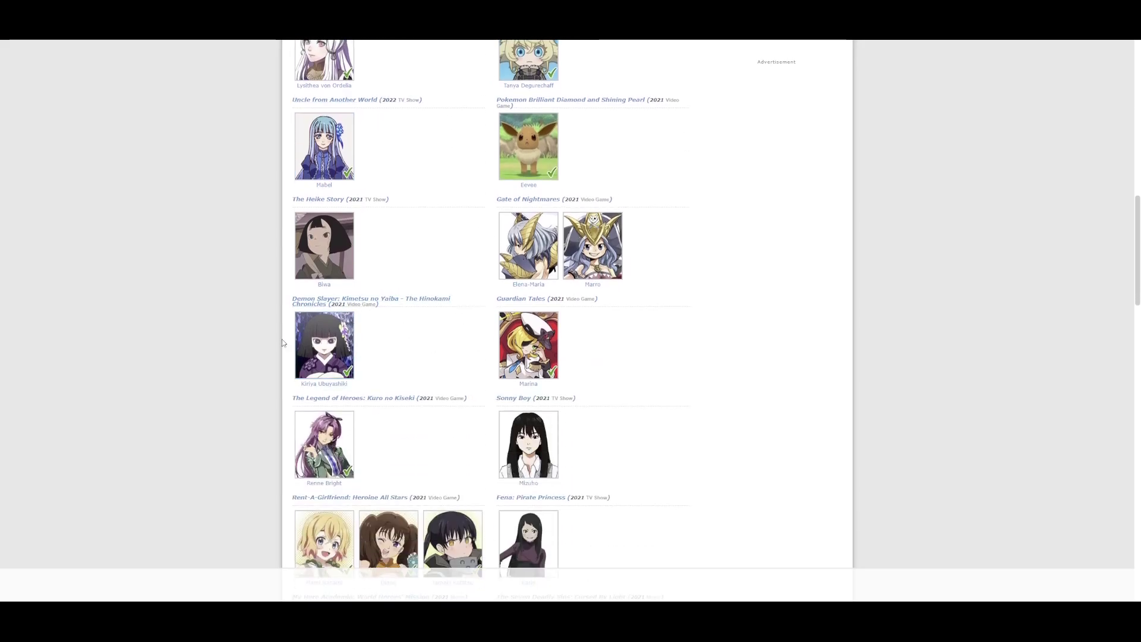
pyautogui.scroll(-2, 233, 299)
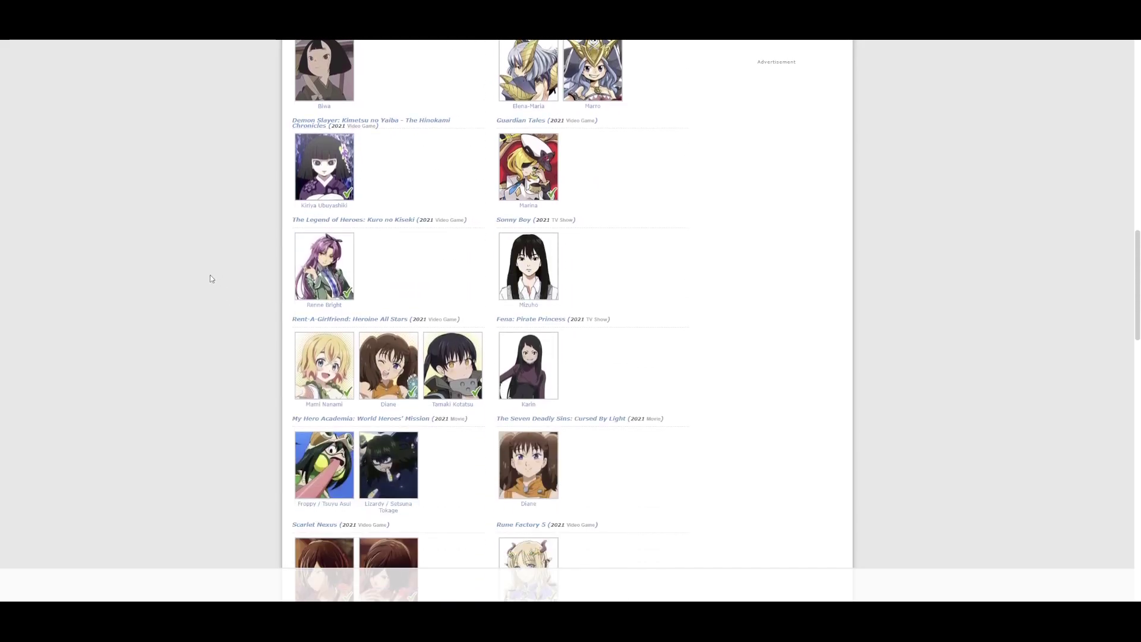
pyautogui.scroll(-2, 213, 274)
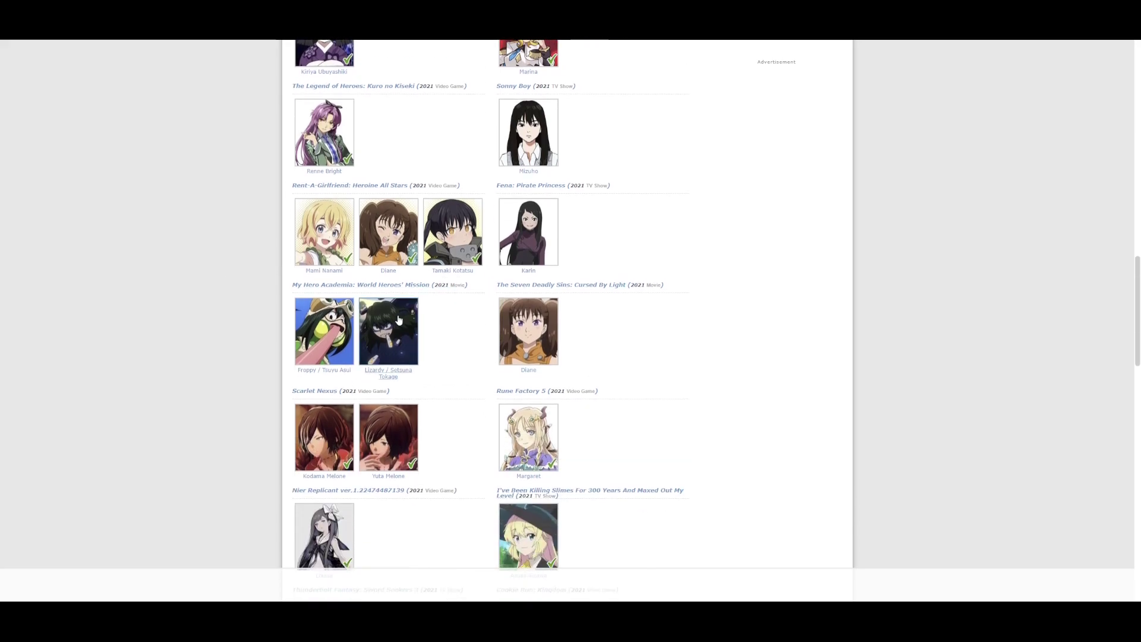
pyautogui.scroll(-3, 387, 332)
pyautogui.scroll(-2, 318, 306)
pyautogui.scroll(-2, 289, 294)
pyautogui.scroll(-3, 272, 312)
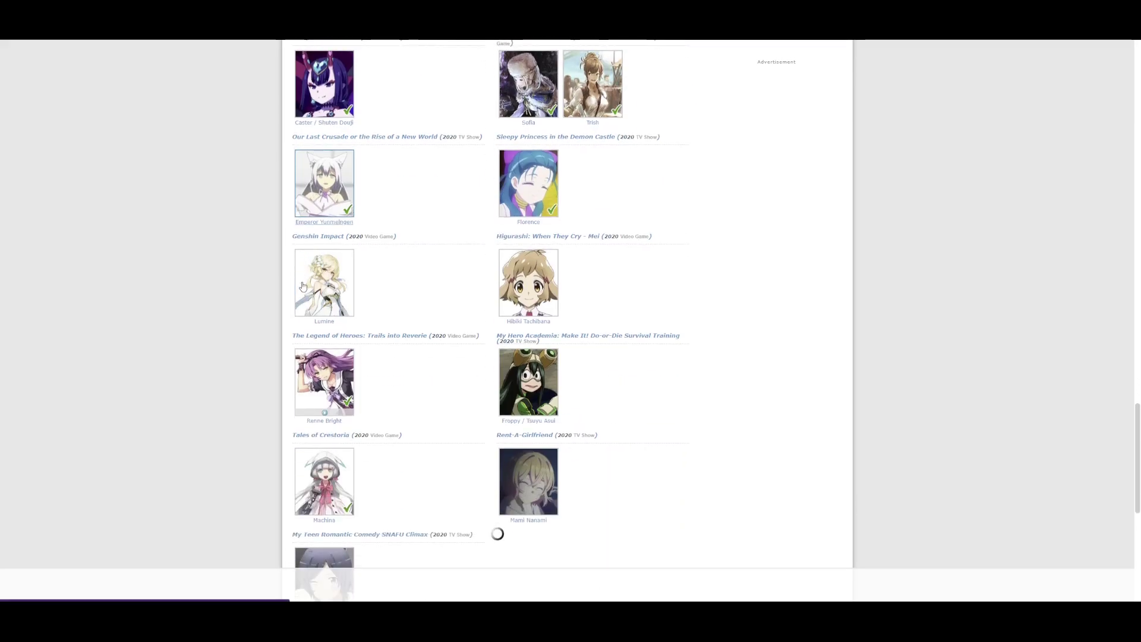
pyautogui.scroll(-2, 241, 334)
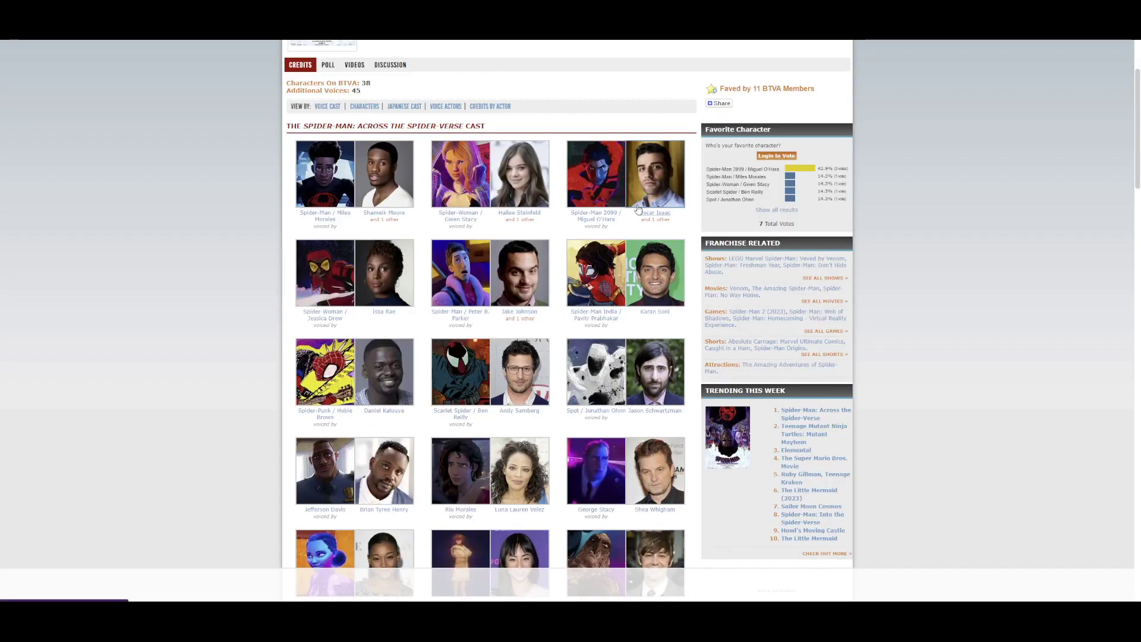
pyautogui.rightClick(651, 217)
pyautogui.press('Escape')
pyautogui.rightClick(654, 225)
pyautogui.press('Escape')
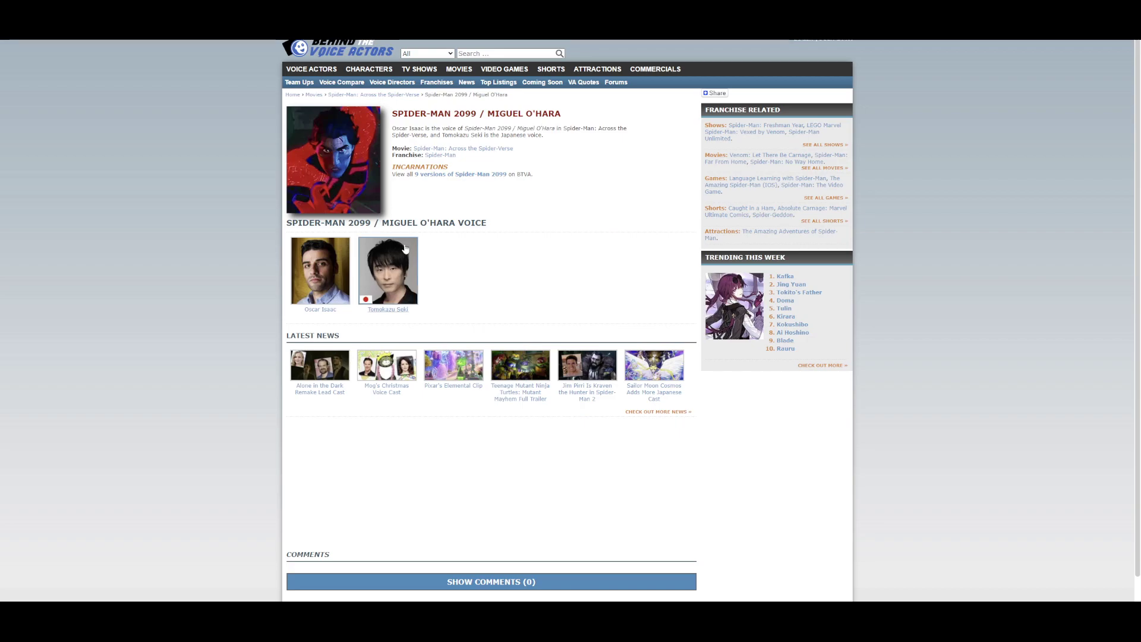
pyautogui.click(401, 254)
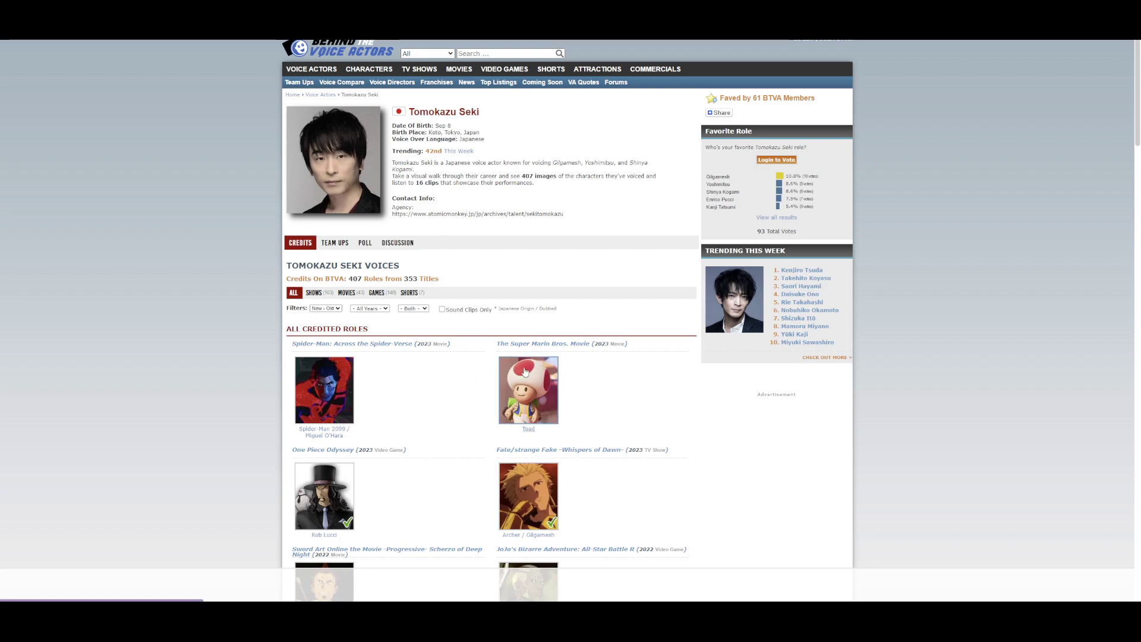
pyautogui.scroll(-3, 510, 369)
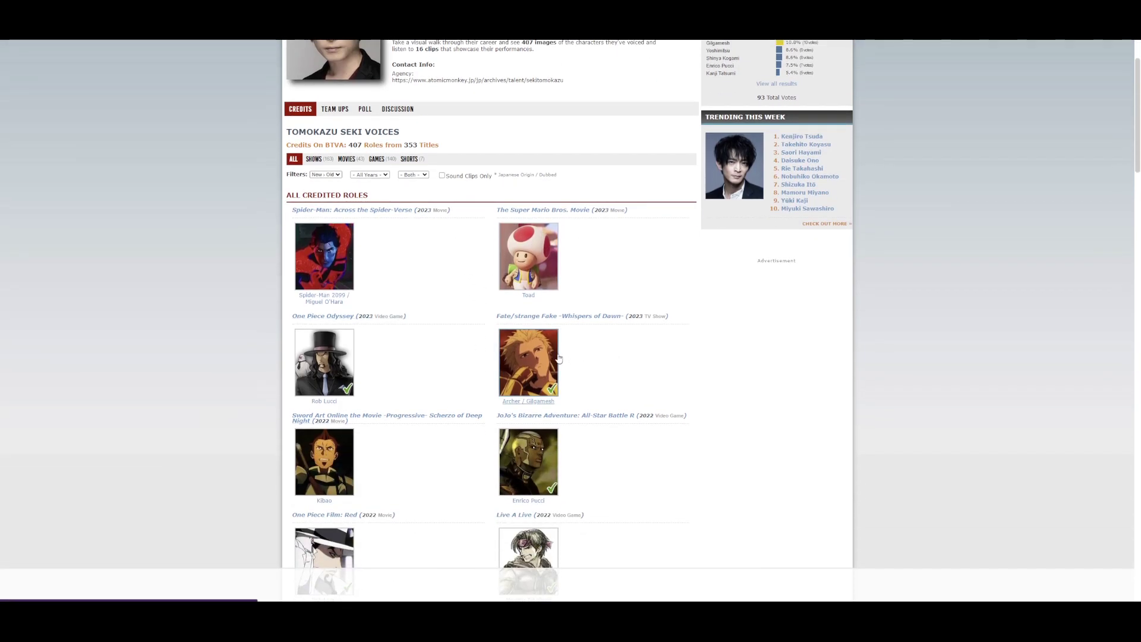
pyautogui.scroll(-4, 544, 344)
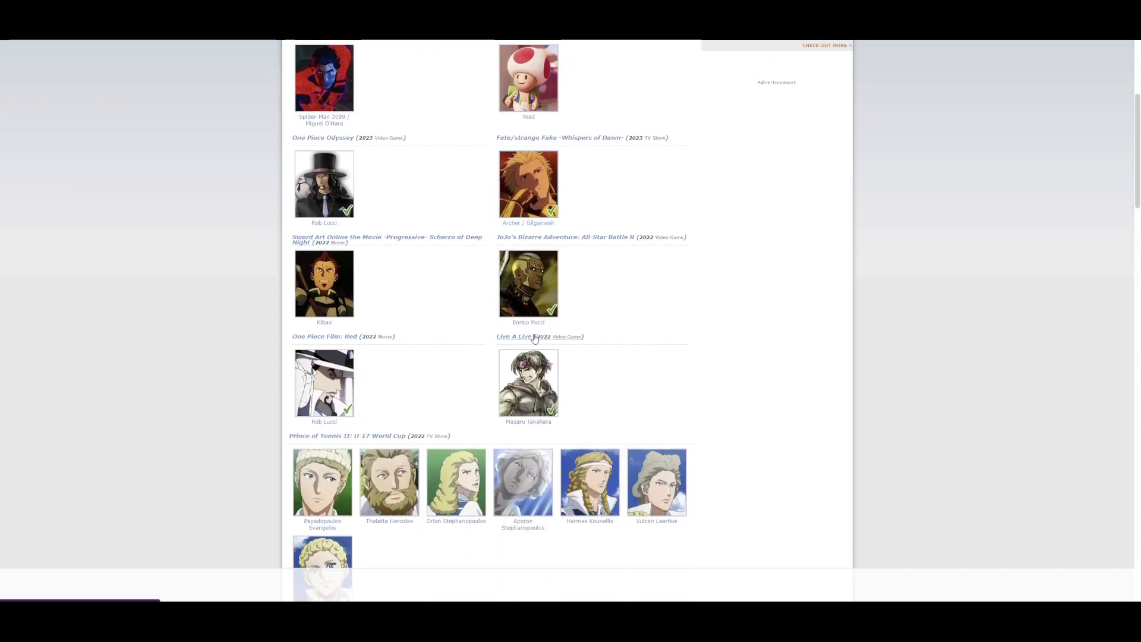
pyautogui.scroll(-6, 438, 314)
pyautogui.scroll(-5, 441, 310)
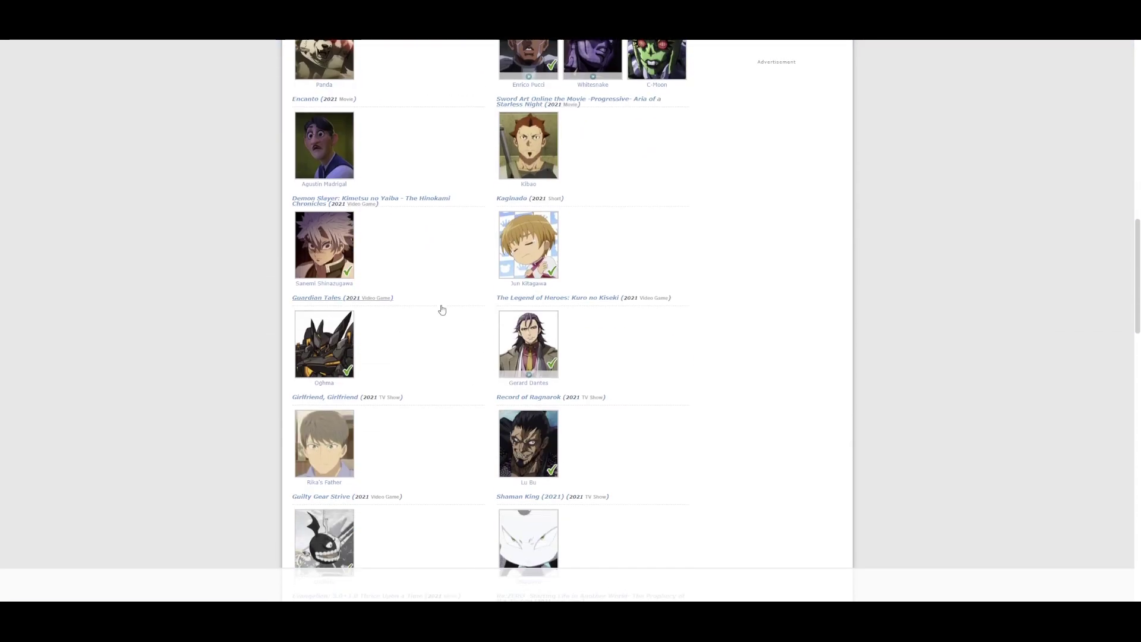
pyautogui.scroll(-5, 435, 309)
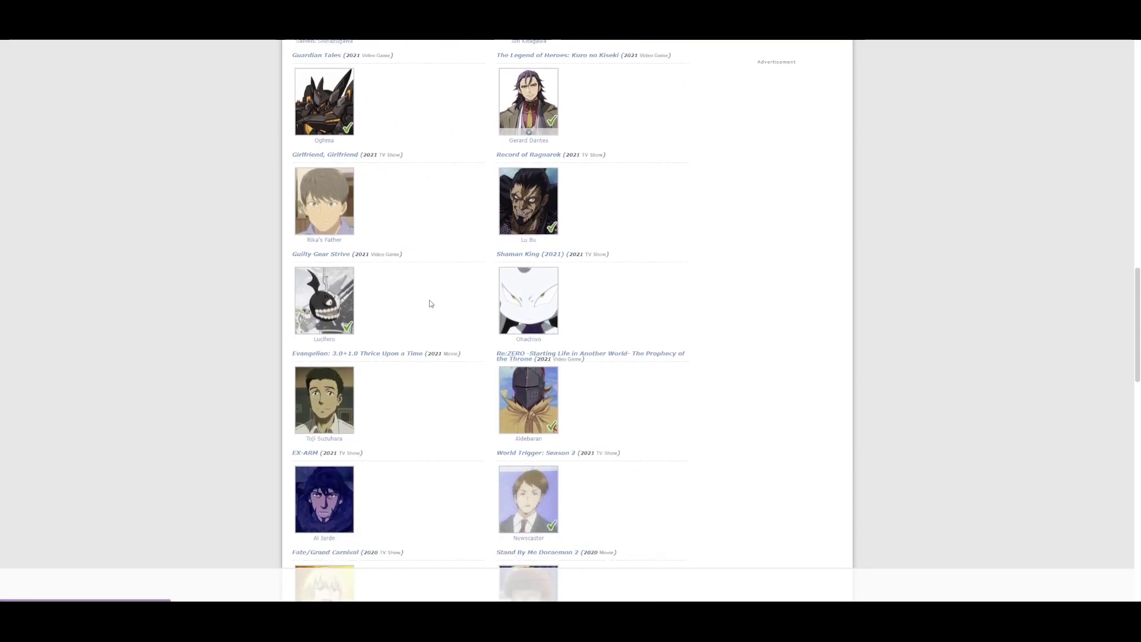
pyautogui.scroll(-5, 428, 303)
pyautogui.scroll(-4, 406, 302)
pyautogui.scroll(-7, 406, 302)
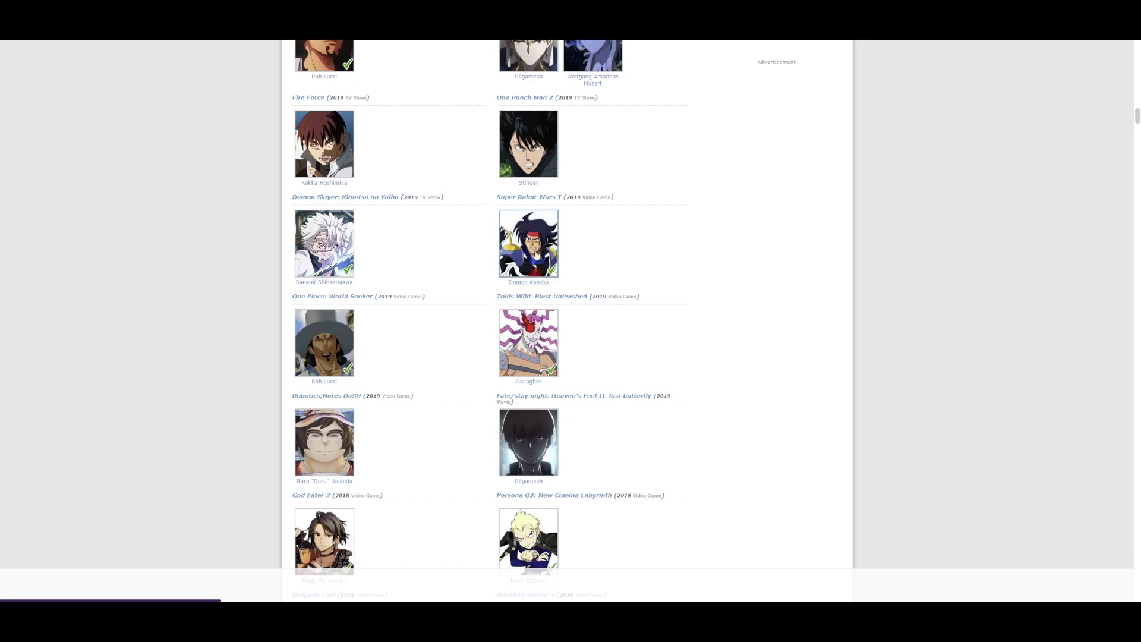
pyautogui.scroll(-2, 570, 240)
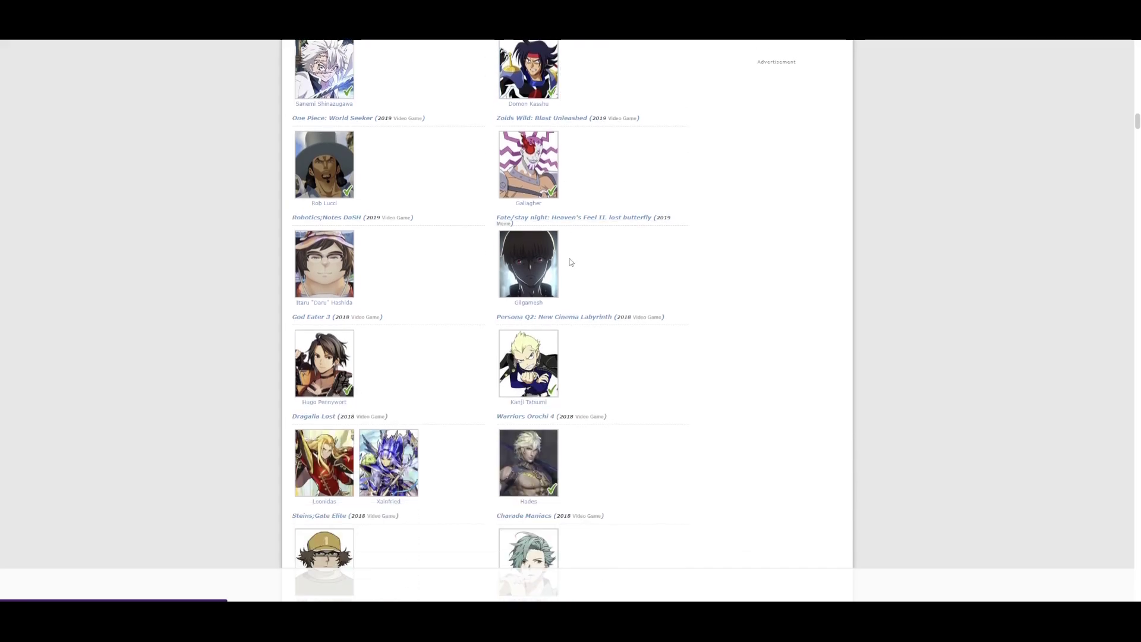
pyautogui.scroll(-2, 569, 254)
pyautogui.scroll(-3, 544, 271)
pyautogui.scroll(-3, 531, 282)
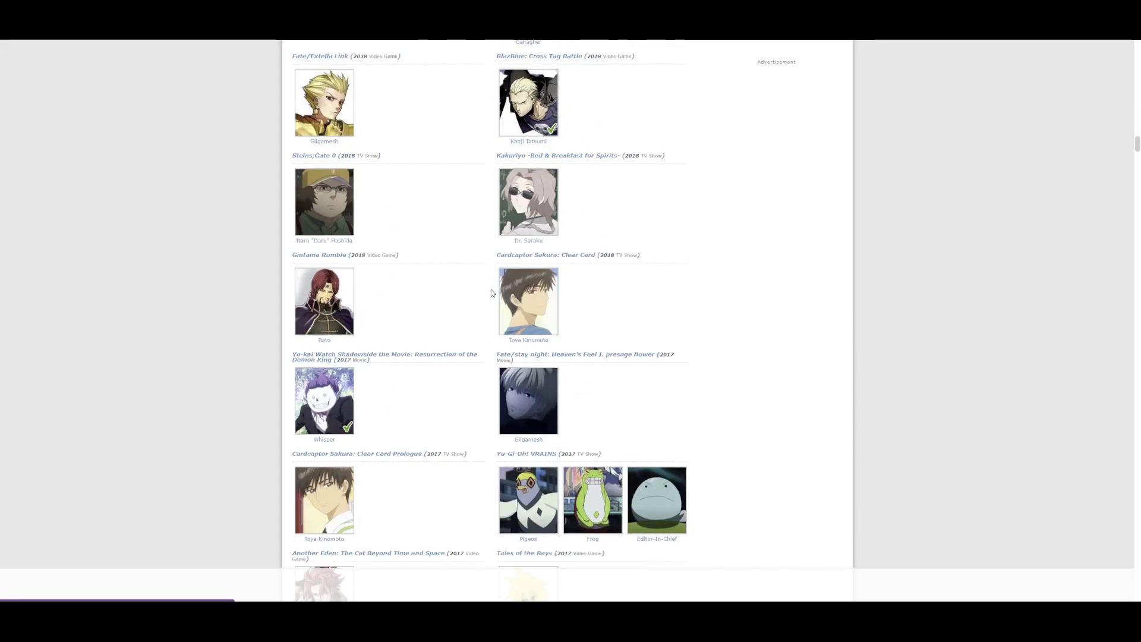
pyautogui.scroll(-3, 486, 289)
pyautogui.scroll(-2, 485, 290)
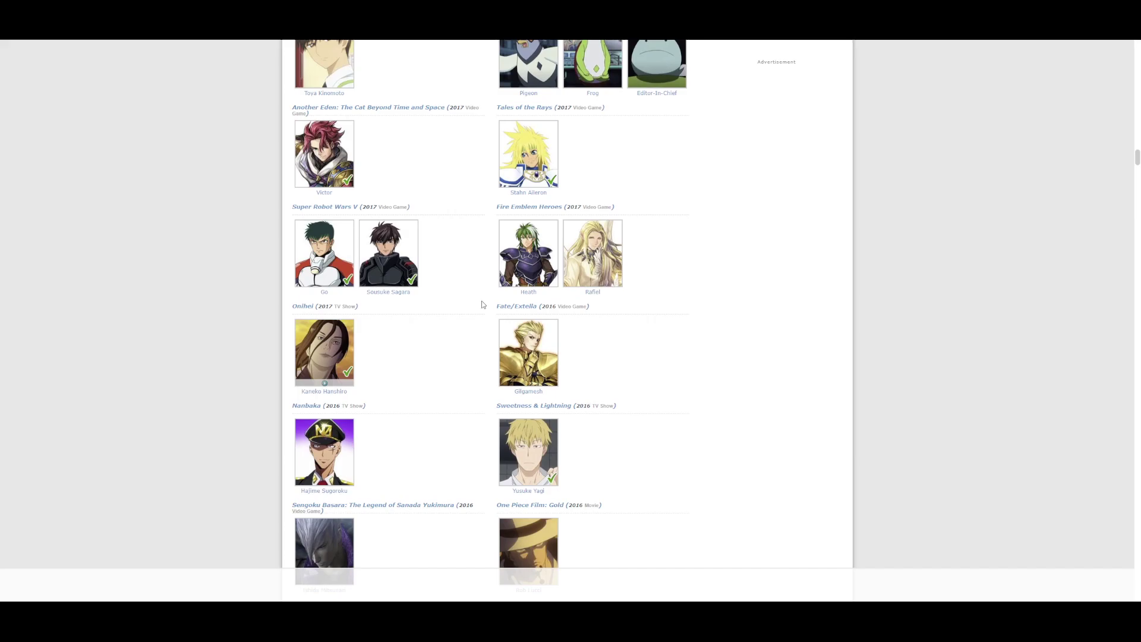
pyautogui.scroll(-2, 472, 303)
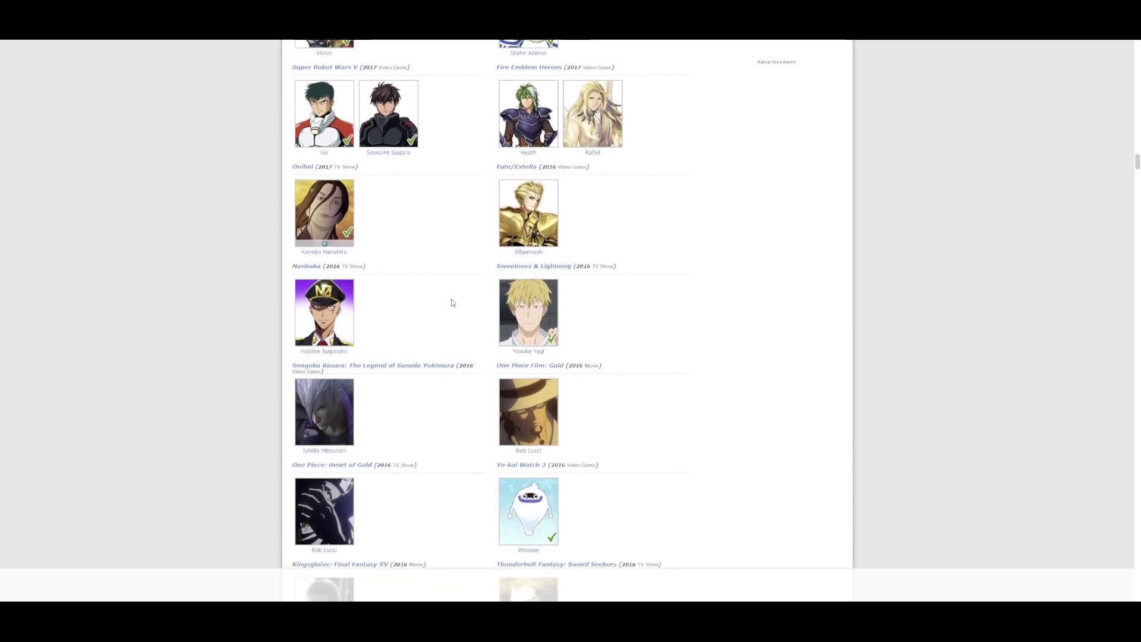
pyautogui.scroll(-2, 450, 308)
pyautogui.scroll(-1, 441, 307)
pyautogui.scroll(-1, 438, 304)
pyautogui.scroll(-3, 437, 301)
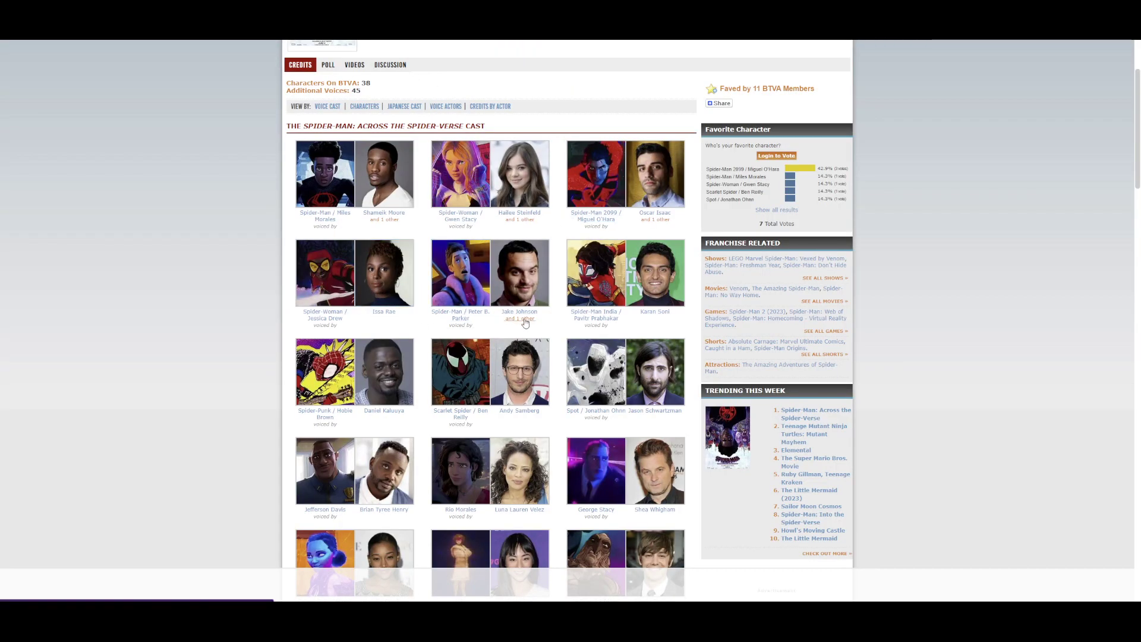
pyautogui.rightClick(535, 321)
pyautogui.click(536, 321)
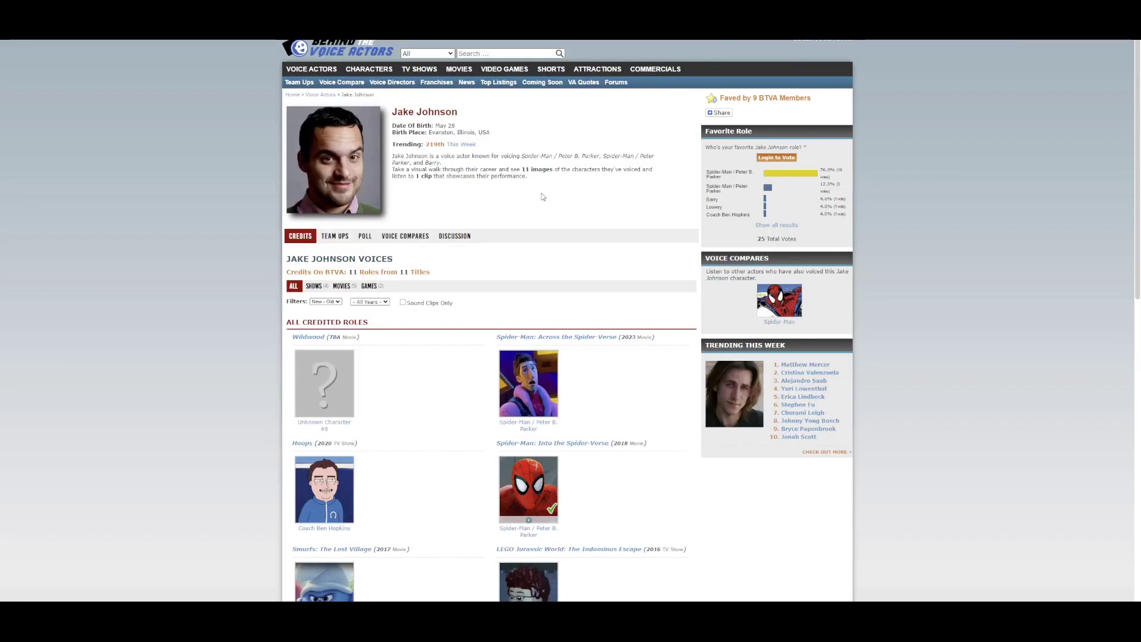
pyautogui.scroll(-3, 402, 273)
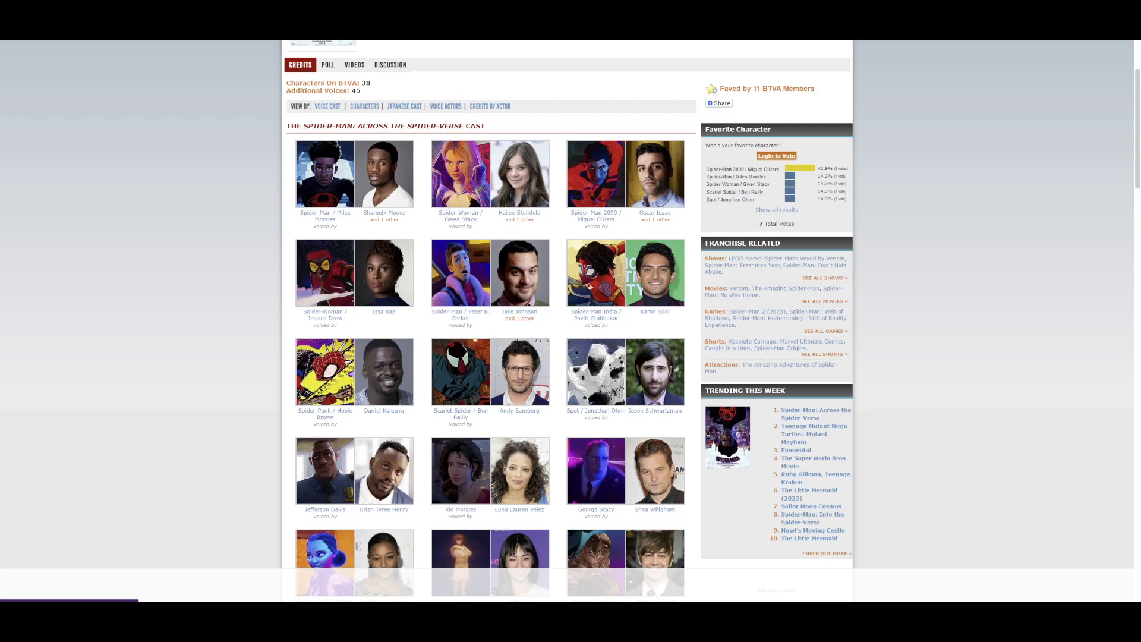
pyautogui.click(528, 319)
pyautogui.click(391, 313)
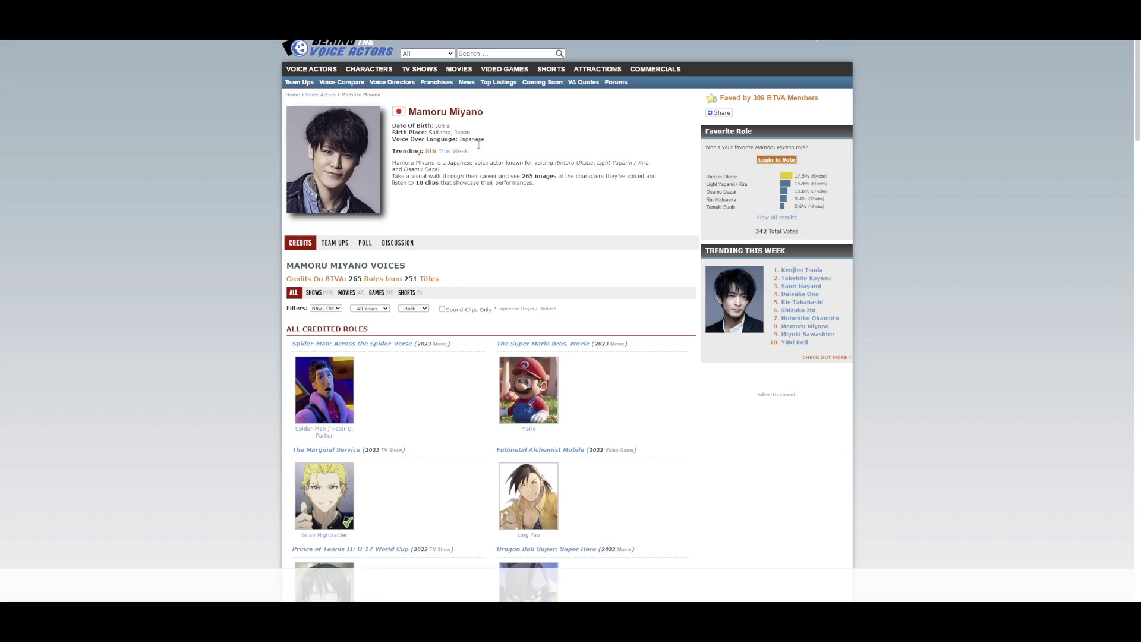
pyautogui.scroll(-2, 519, 124)
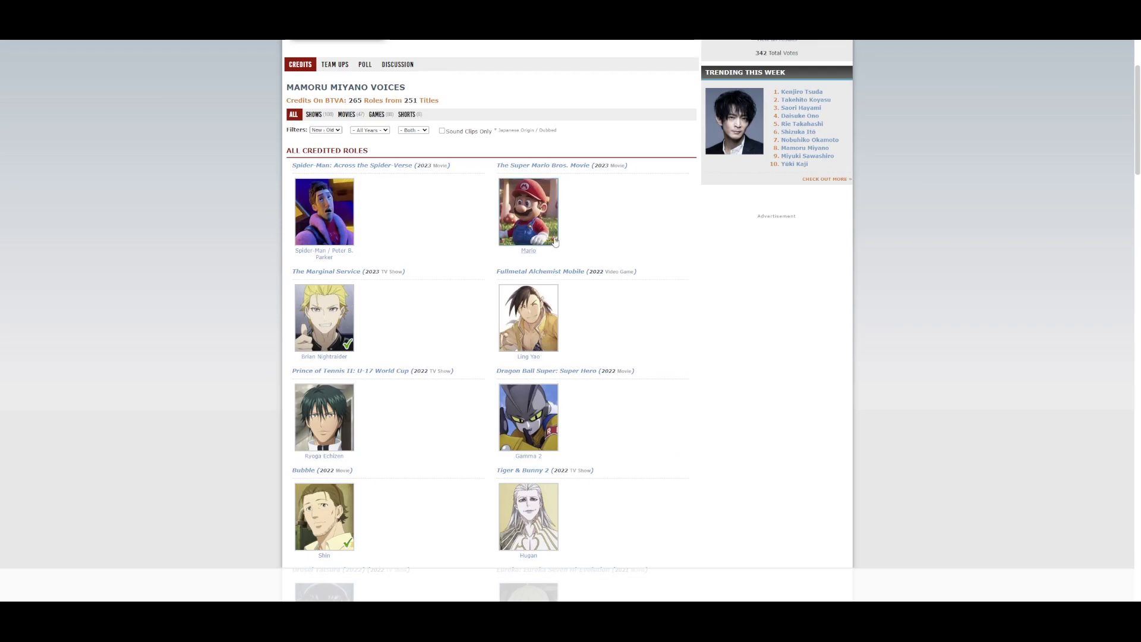
pyautogui.click(525, 222)
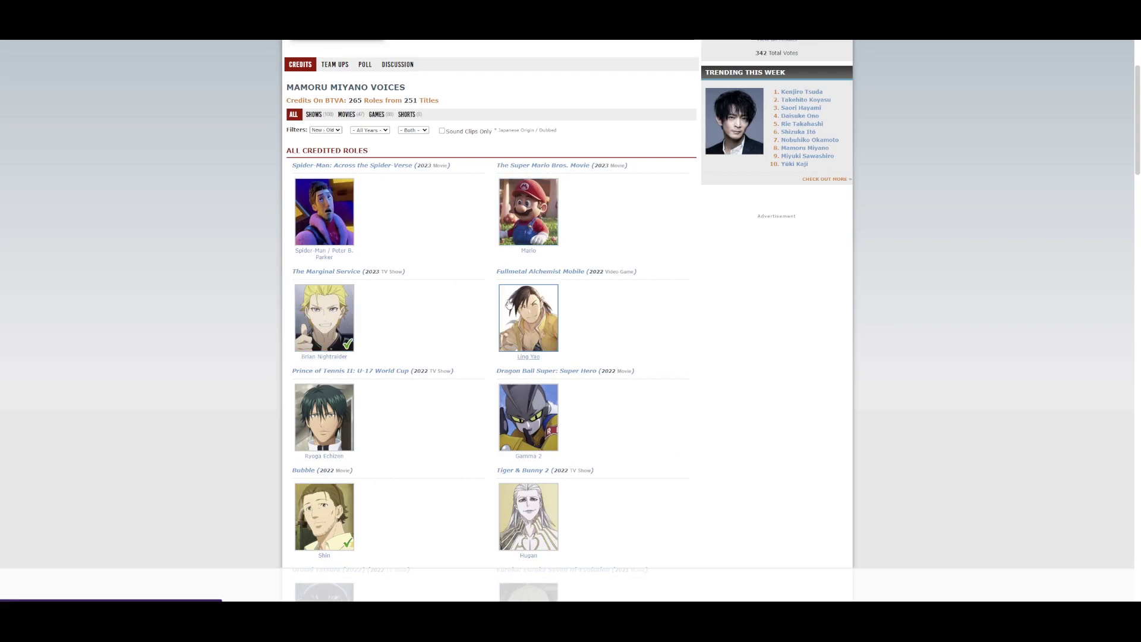
pyautogui.scroll(-2, 499, 308)
pyautogui.scroll(-2, 455, 283)
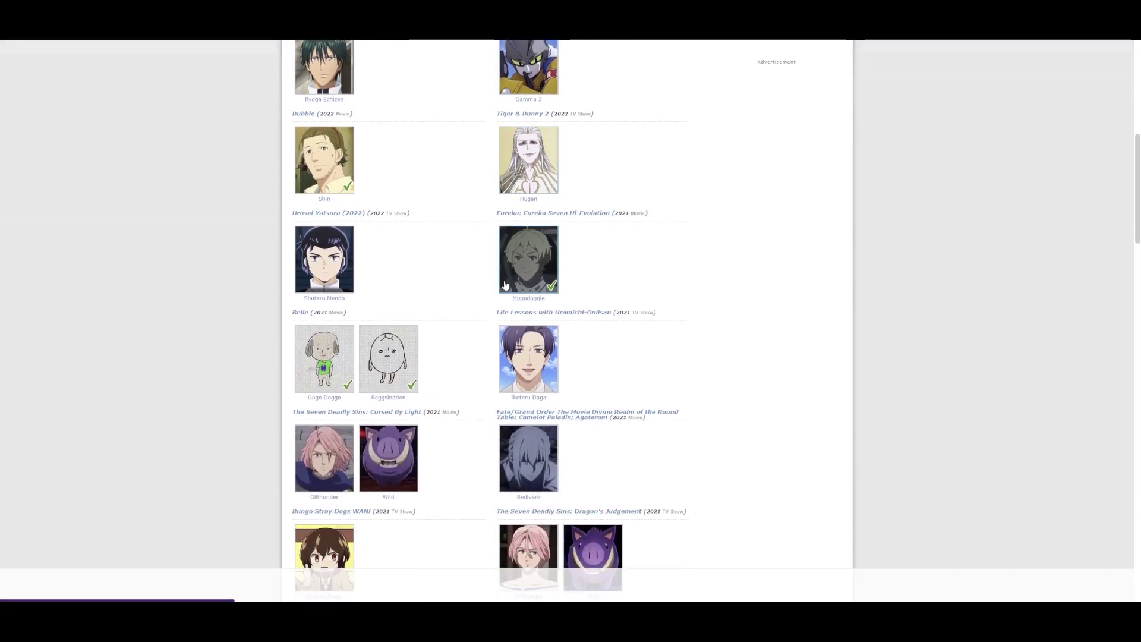
pyautogui.scroll(-4, 491, 272)
pyautogui.scroll(-1, 477, 278)
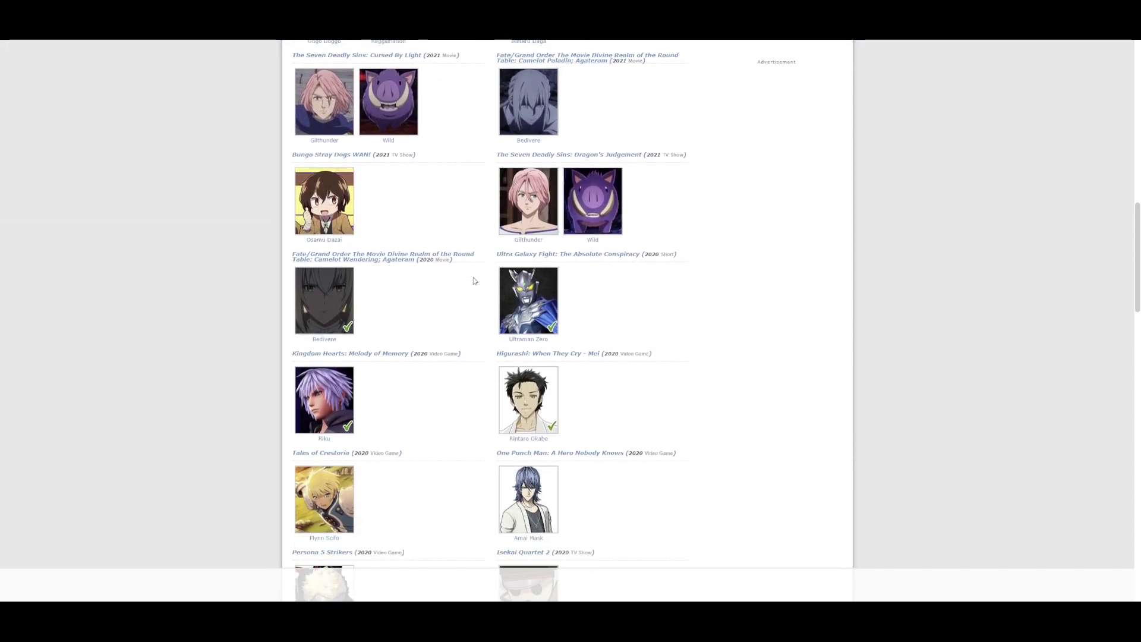
pyautogui.scroll(-3, 419, 244)
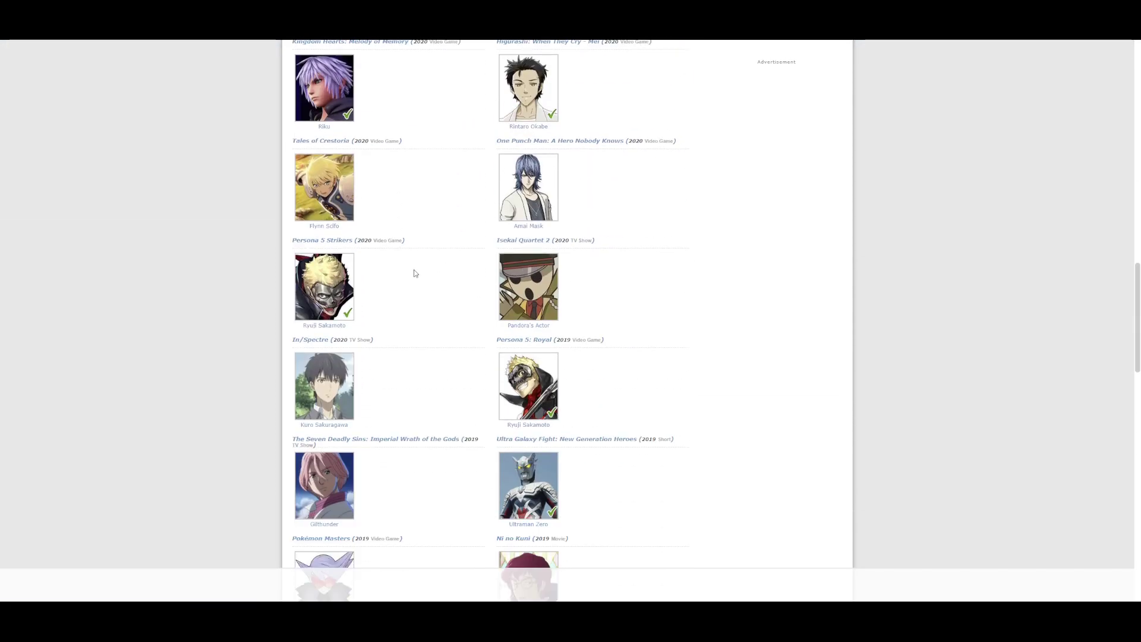
pyautogui.scroll(-3, 450, 263)
pyautogui.scroll(-1, 452, 262)
pyautogui.scroll(-1, 458, 257)
pyautogui.scroll(-2, 475, 259)
pyautogui.scroll(-2, 481, 257)
pyautogui.scroll(-2, 465, 278)
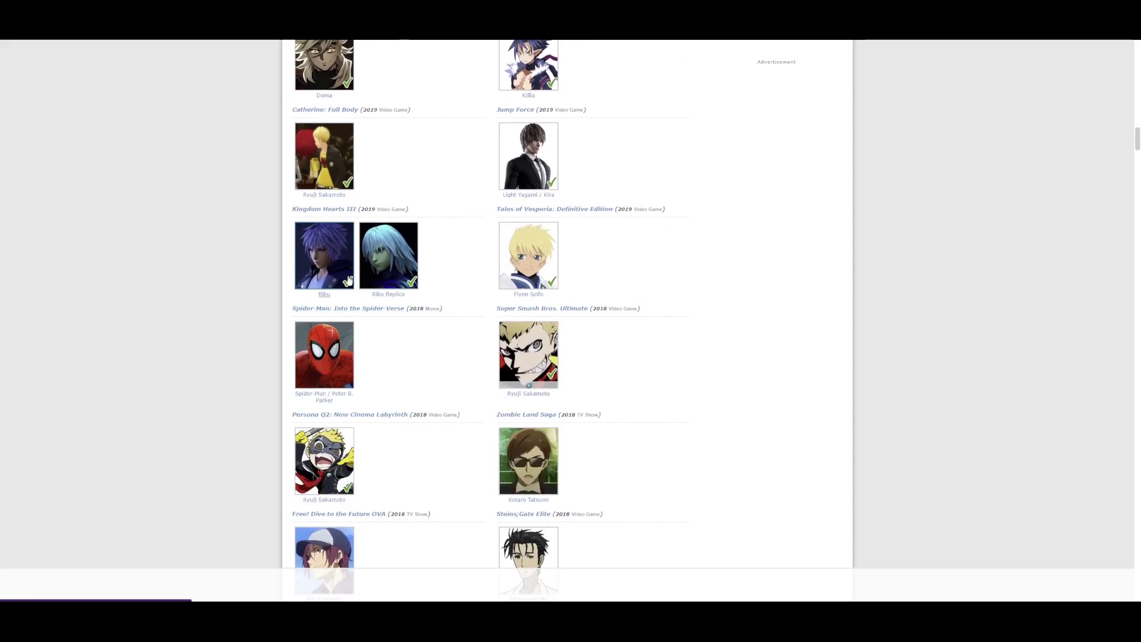
pyautogui.scroll(-3, 367, 270)
pyautogui.scroll(-4, 374, 280)
pyautogui.scroll(-3, 419, 252)
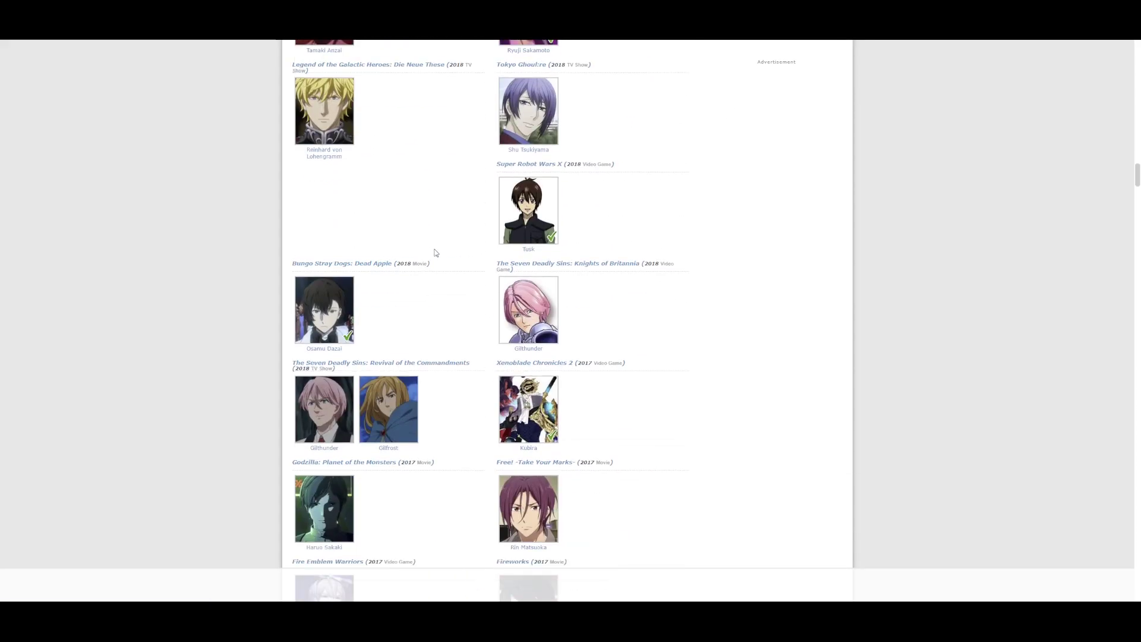
pyautogui.scroll(-2, 466, 270)
pyautogui.scroll(-3, 401, 270)
pyautogui.scroll(-2, 400, 269)
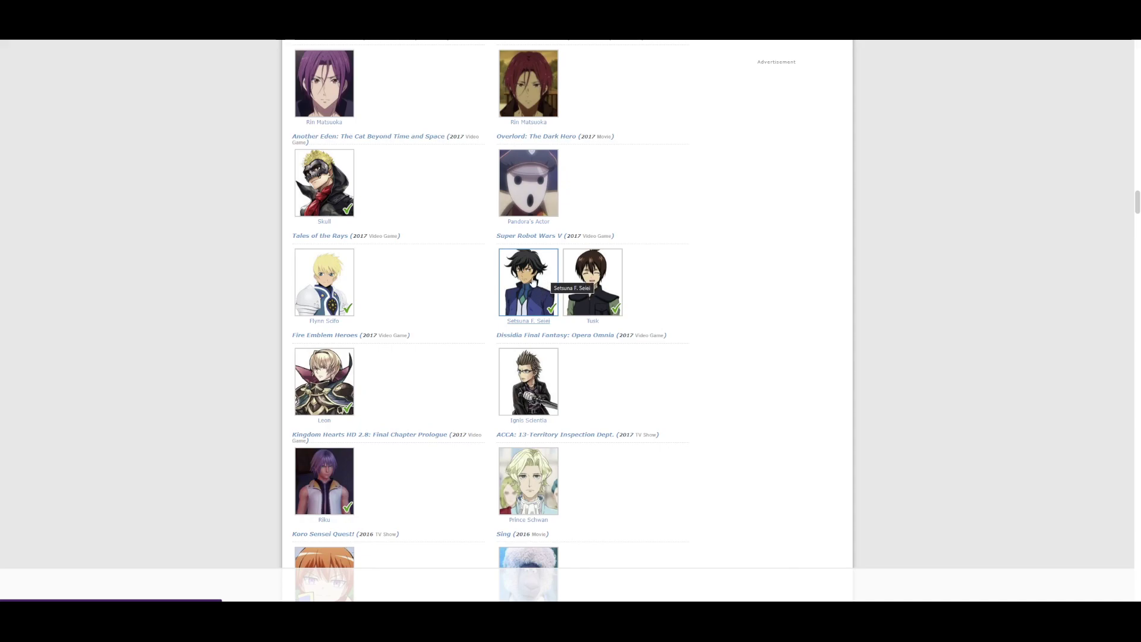
pyautogui.scroll(-4, 533, 279)
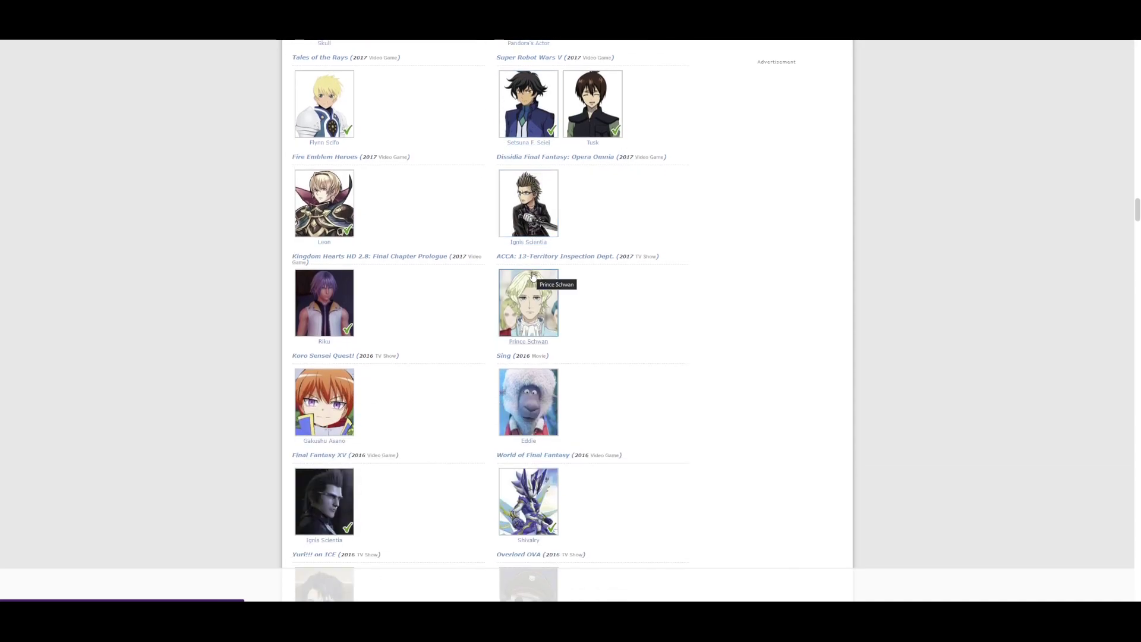
pyautogui.scroll(3, 535, 279)
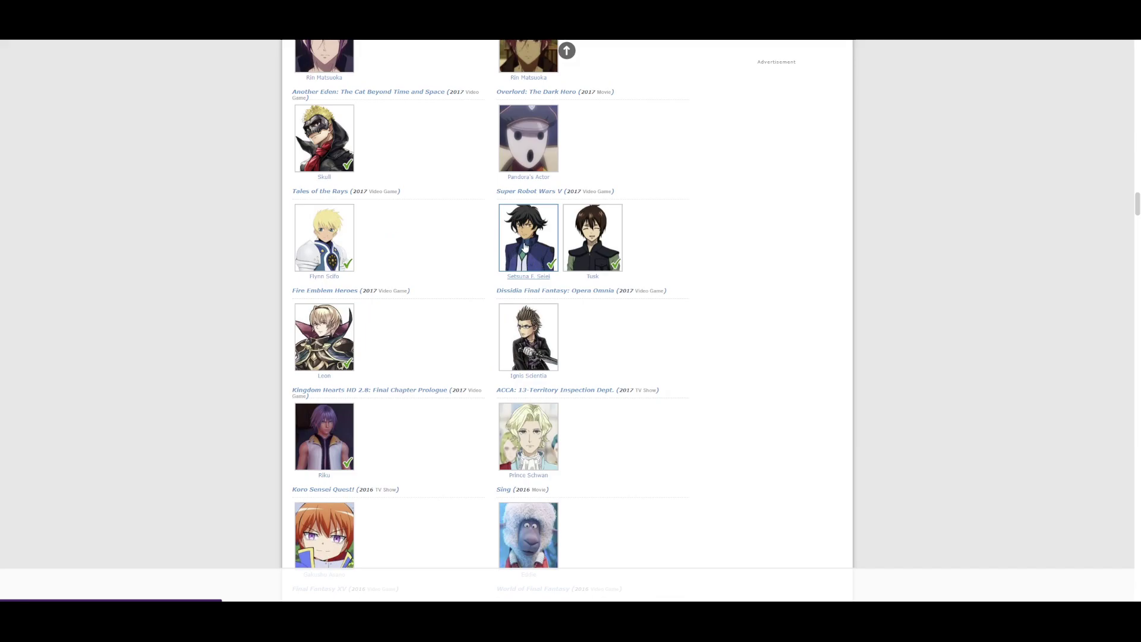
pyautogui.scroll(-3, 471, 250)
pyautogui.scroll(-3, 472, 283)
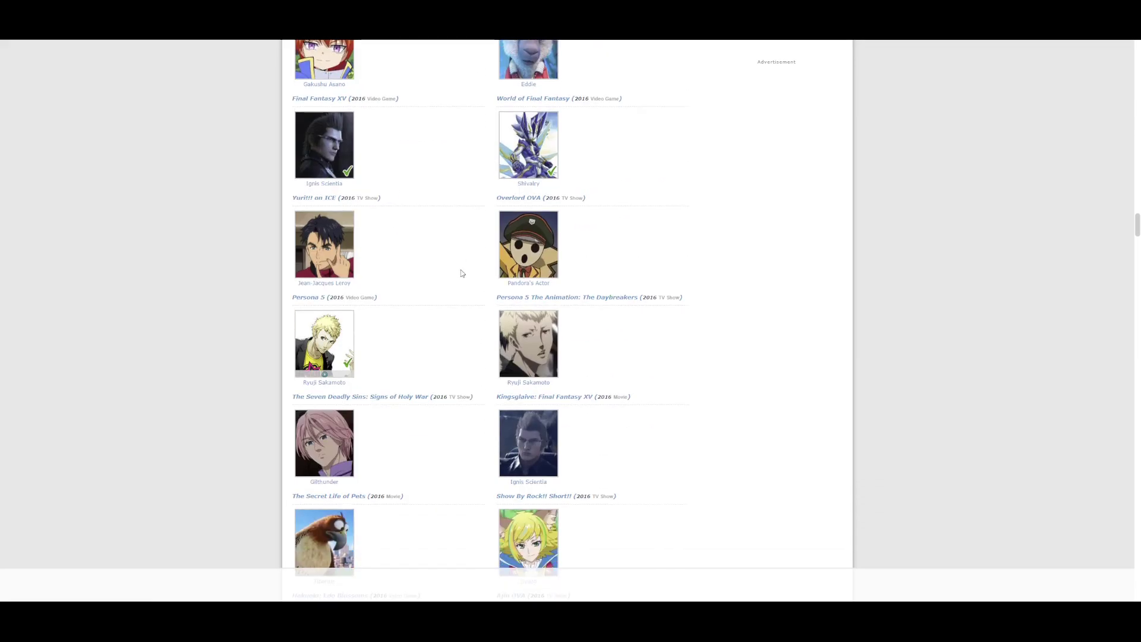
pyautogui.scroll(-2, 462, 272)
pyautogui.scroll(-3, 463, 255)
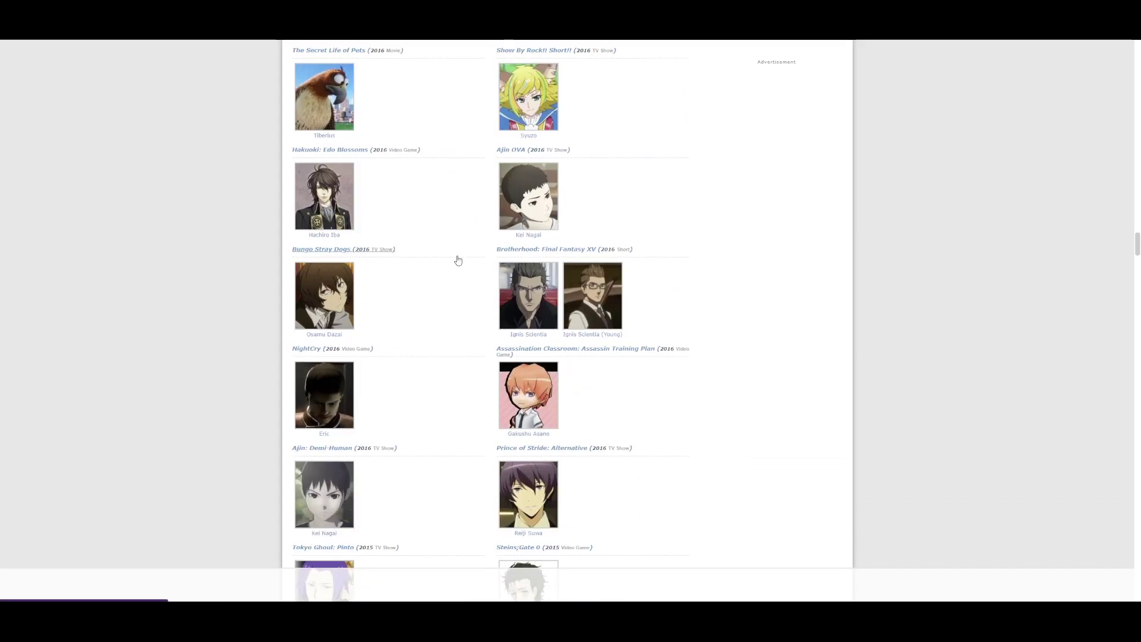
pyautogui.scroll(-4, 452, 258)
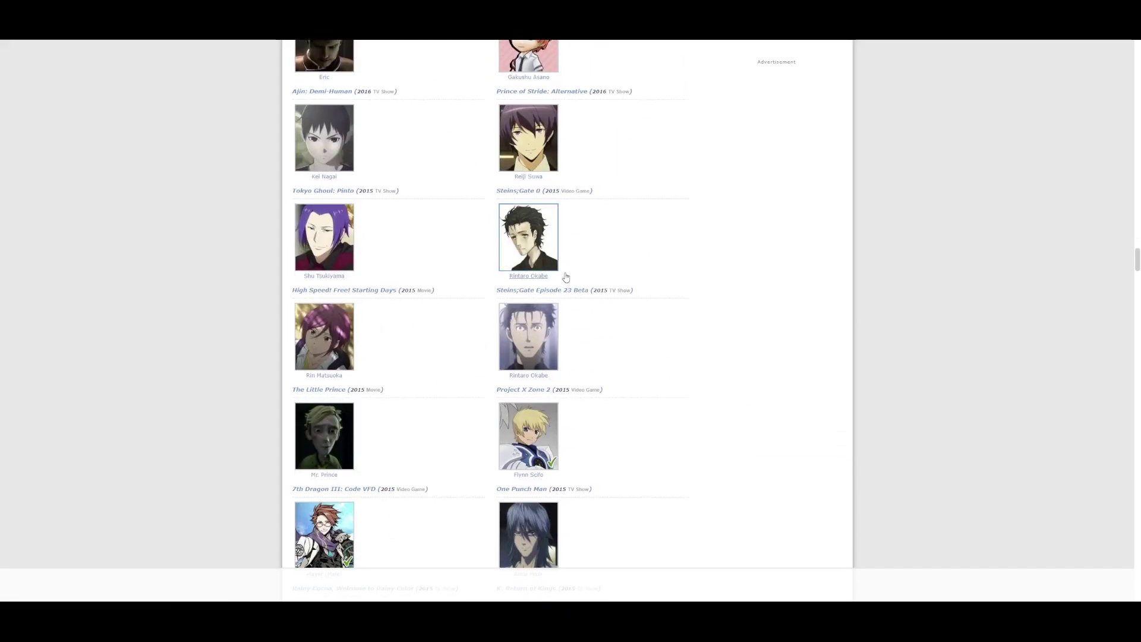
pyautogui.scroll(-3, 575, 296)
pyautogui.scroll(-3, 453, 258)
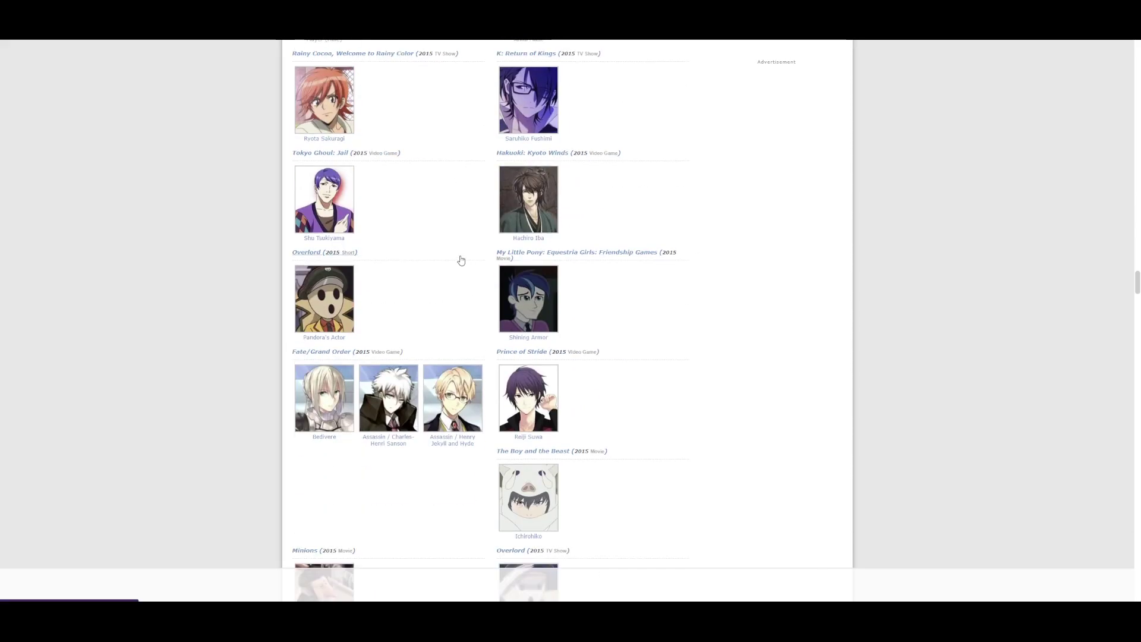
pyautogui.scroll(-2, 462, 268)
pyautogui.scroll(-2, 501, 258)
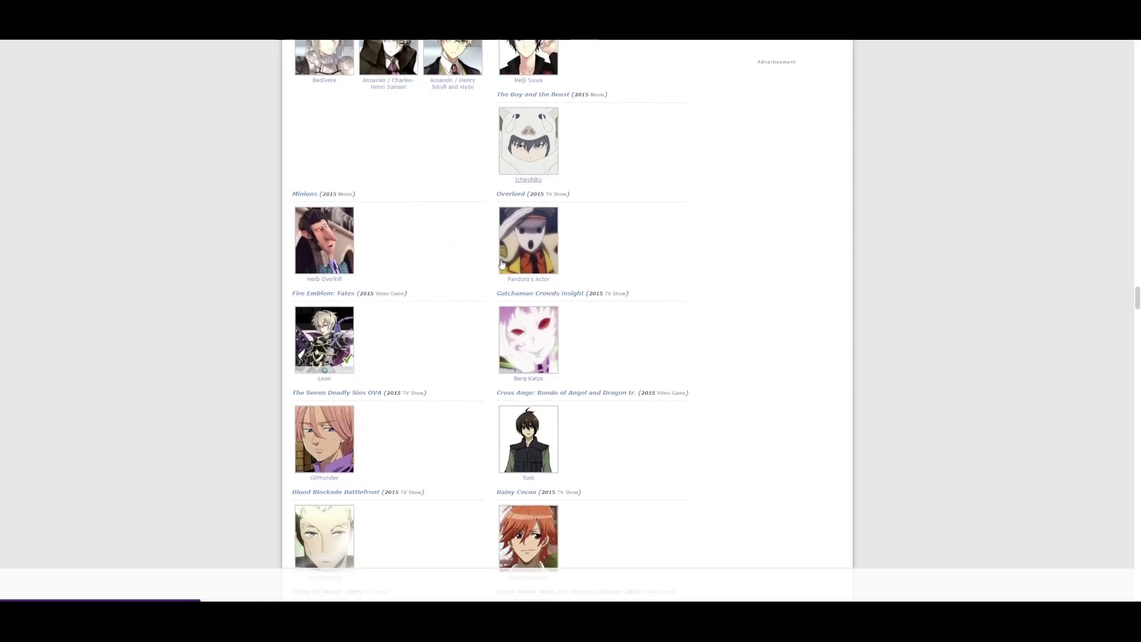
pyautogui.scroll(-2, 508, 268)
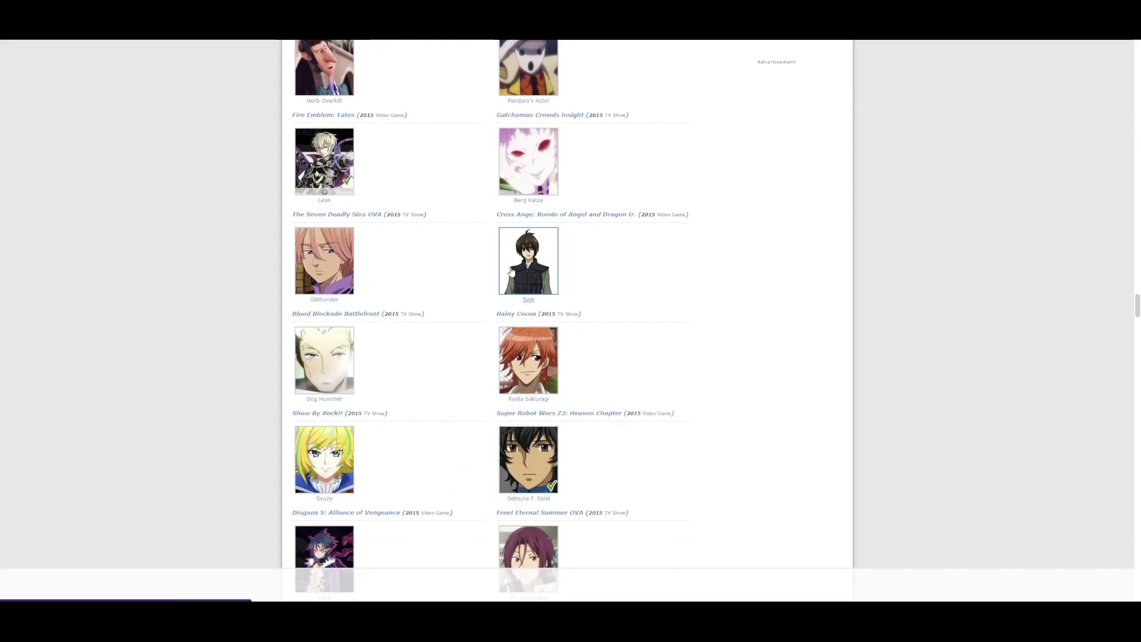
pyautogui.scroll(-2, 474, 241)
pyautogui.scroll(-2, 455, 247)
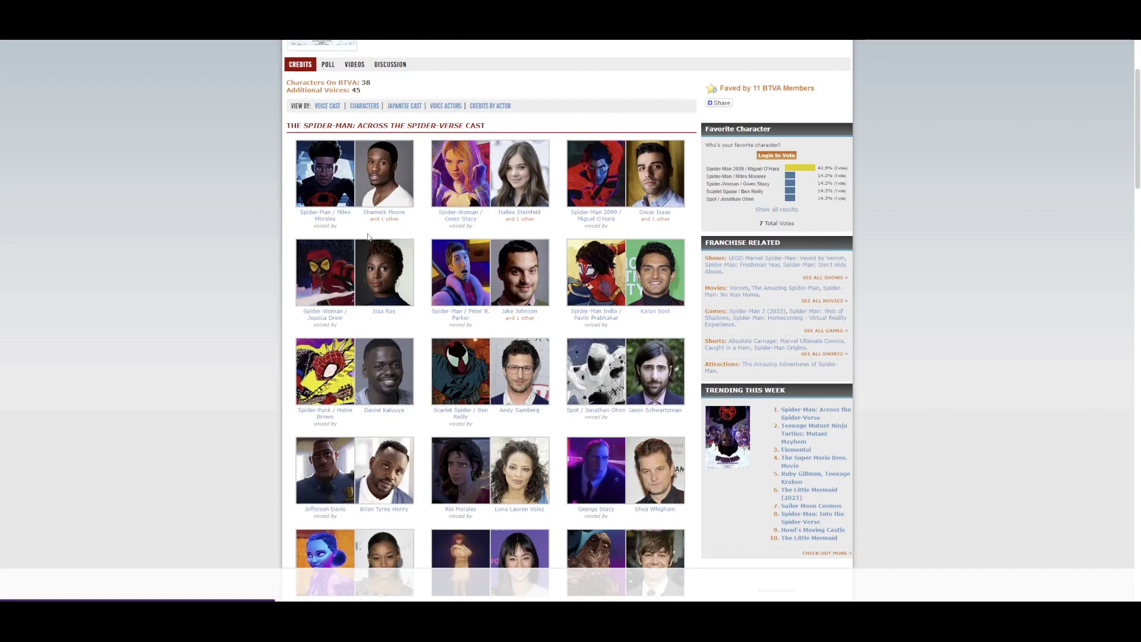
pyautogui.scroll(-3, 388, 234)
pyautogui.scroll(-3, 387, 234)
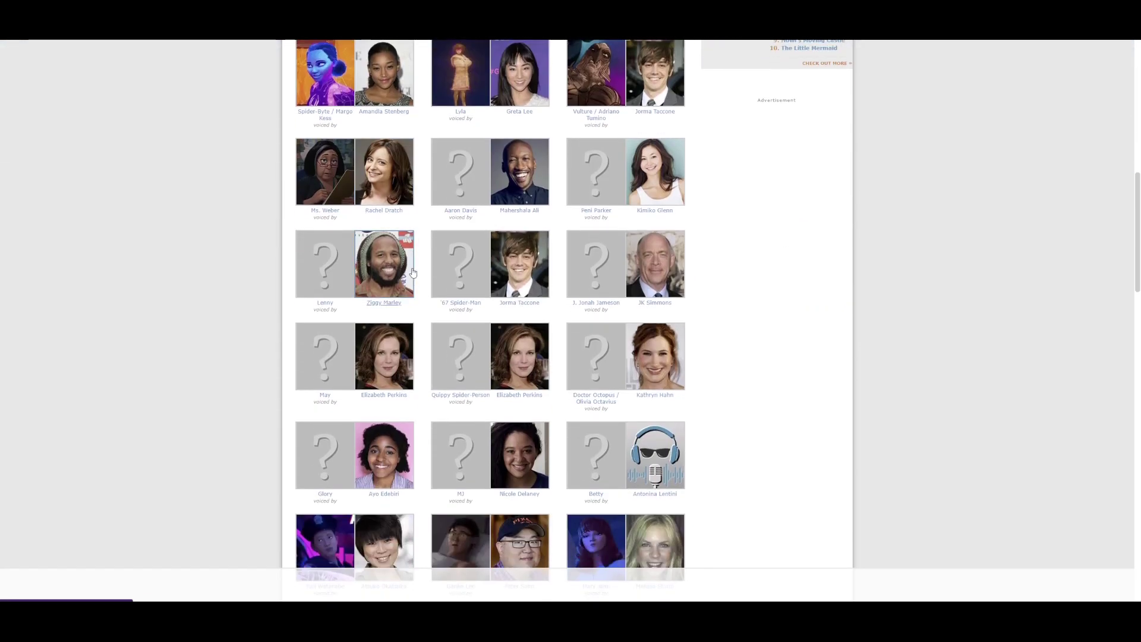
pyautogui.scroll(2, 411, 269)
pyautogui.scroll(4, 412, 270)
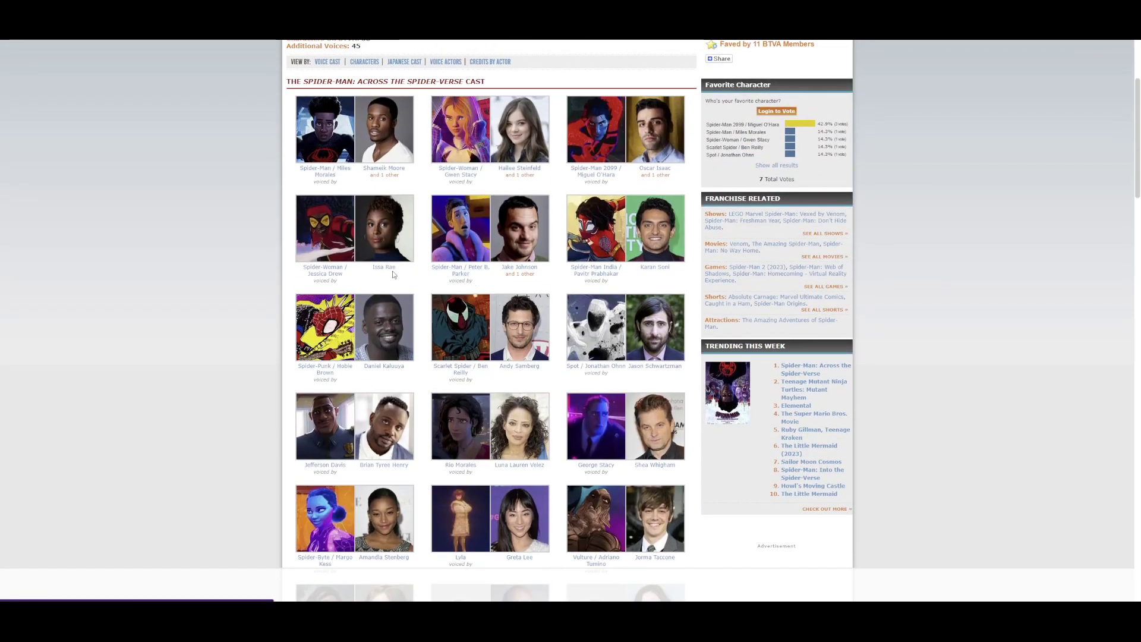
pyautogui.scroll(2, 499, 227)
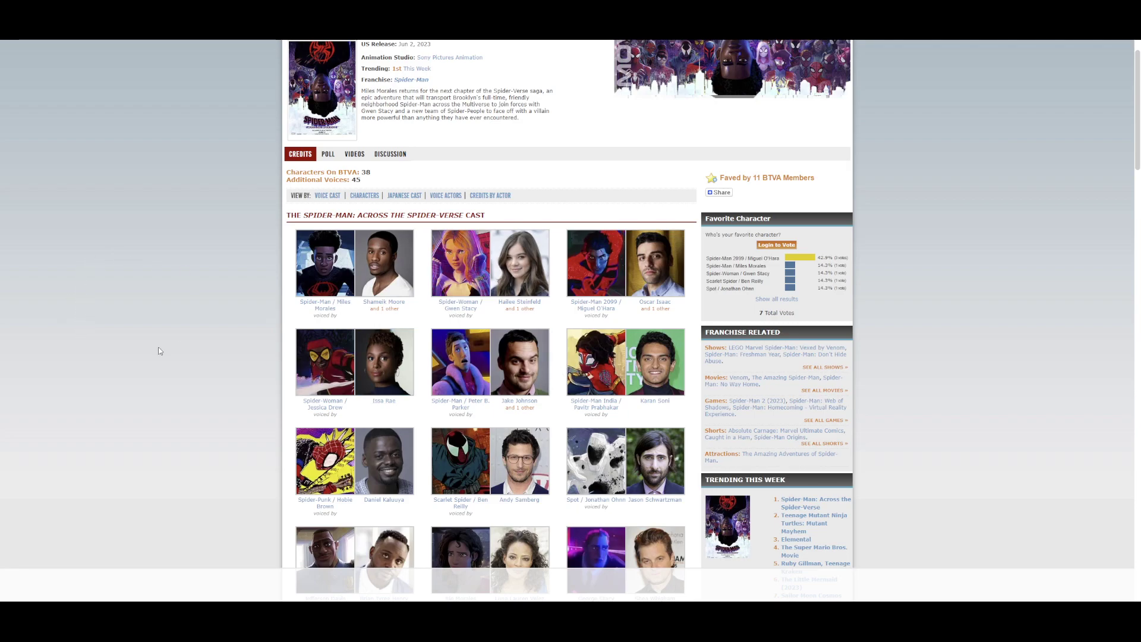
pyautogui.scroll(2, 157, 352)
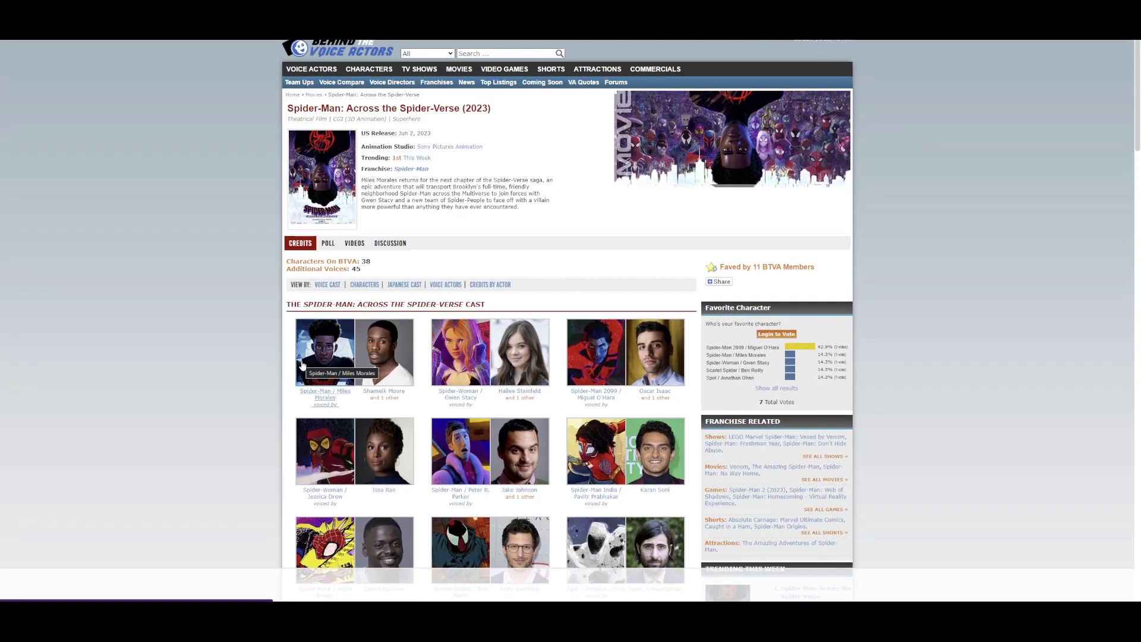